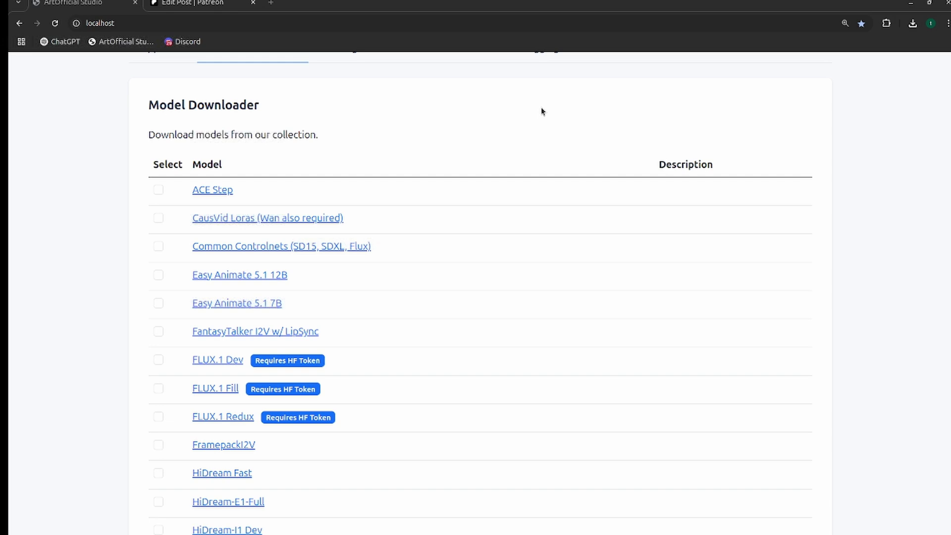
Scroll up the ArtOfficial Studio Model Downloader list
scroll(540, 111, up, 3)
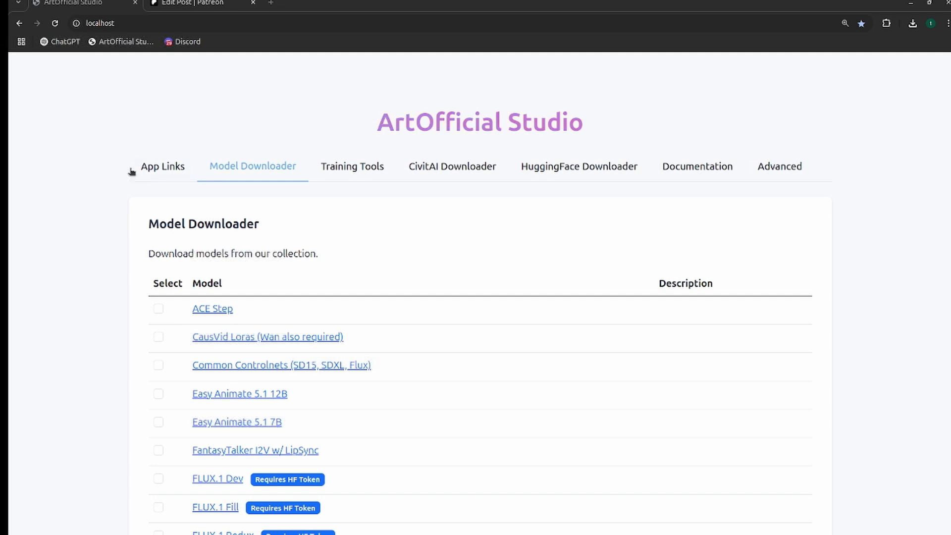
Download download_n_vace.sh from the VACE First + Last Frame Patreon post and open the script
click(214, 3)
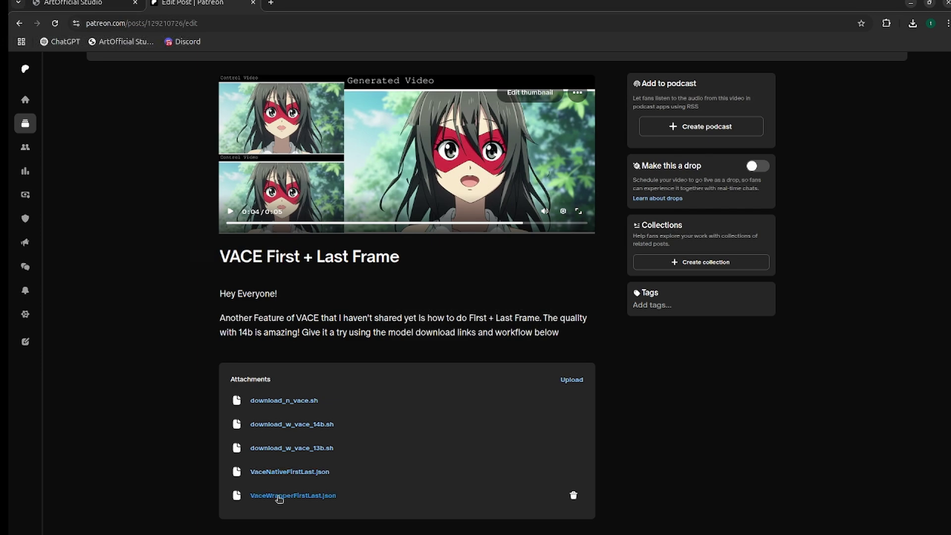
click(284, 401)
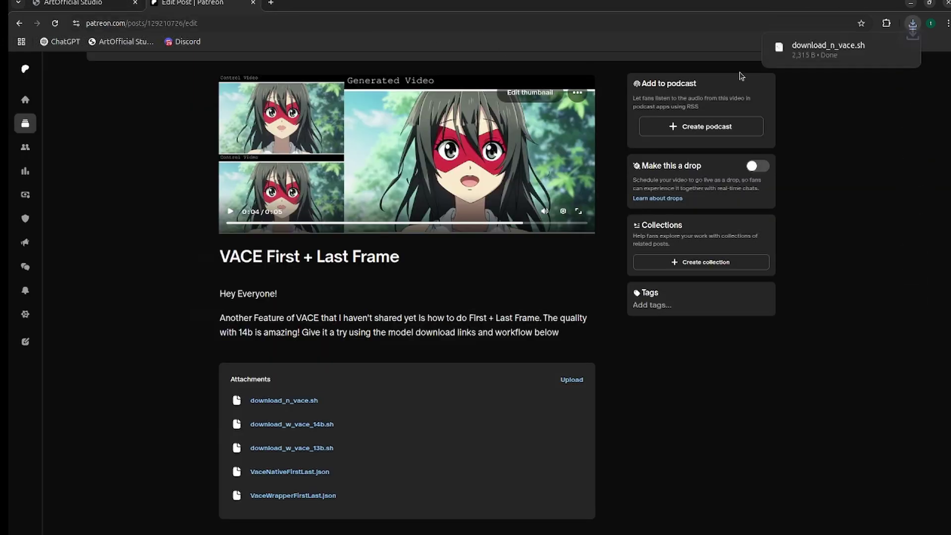
click(845, 52)
click(846, 54)
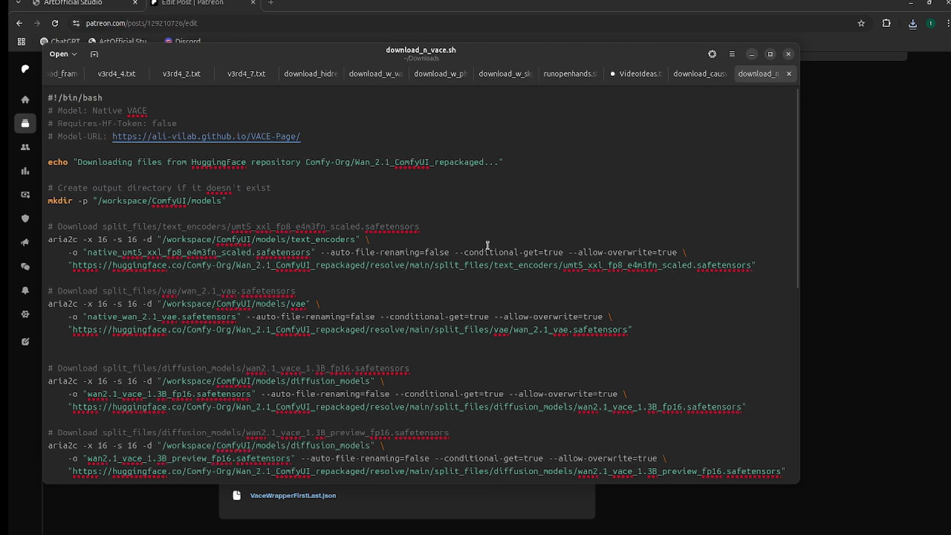
scroll(105, 173, down, 3)
scroll(105, 172, up, 3)
scroll(348, 225, down, 3)
scroll(347, 226, up, 3)
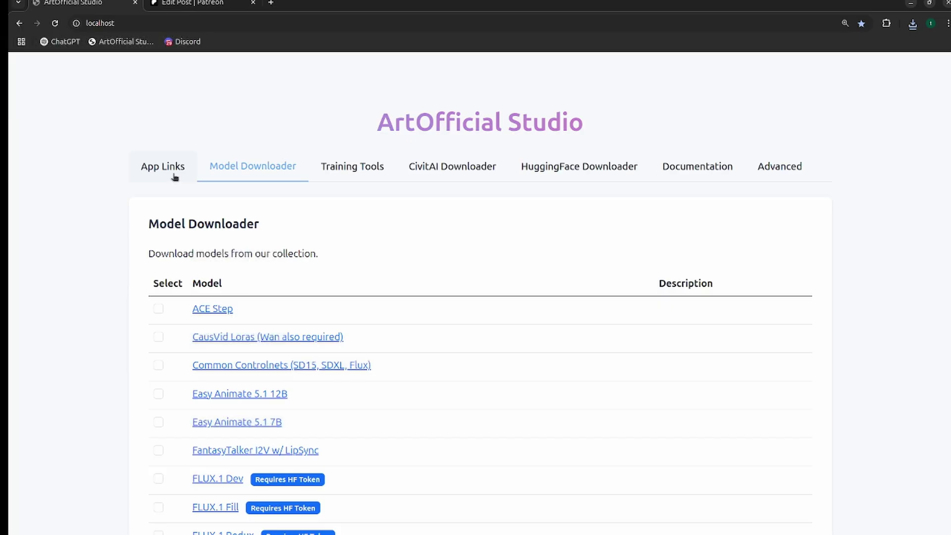
Launch ComfyUI from ArtOfficial Studio's App Links in a new tab
click(176, 178)
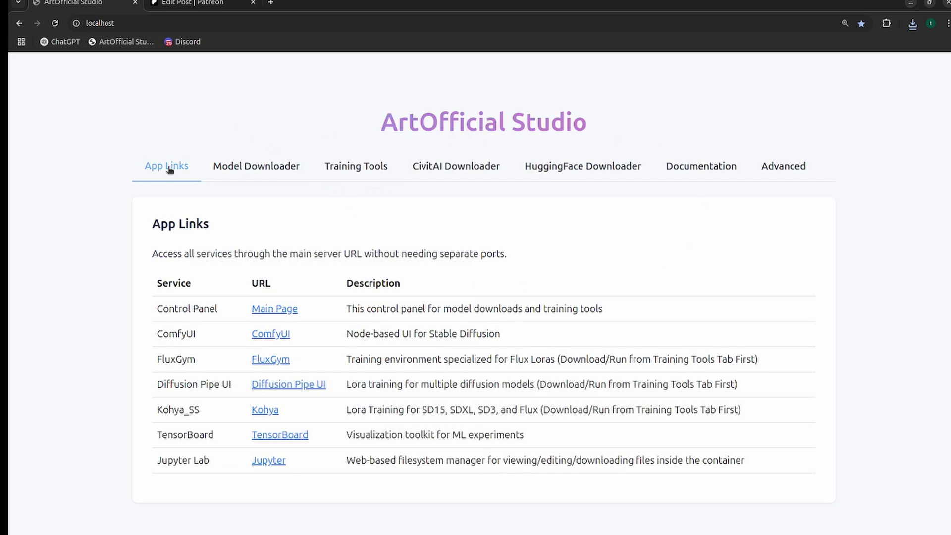
click(271, 334)
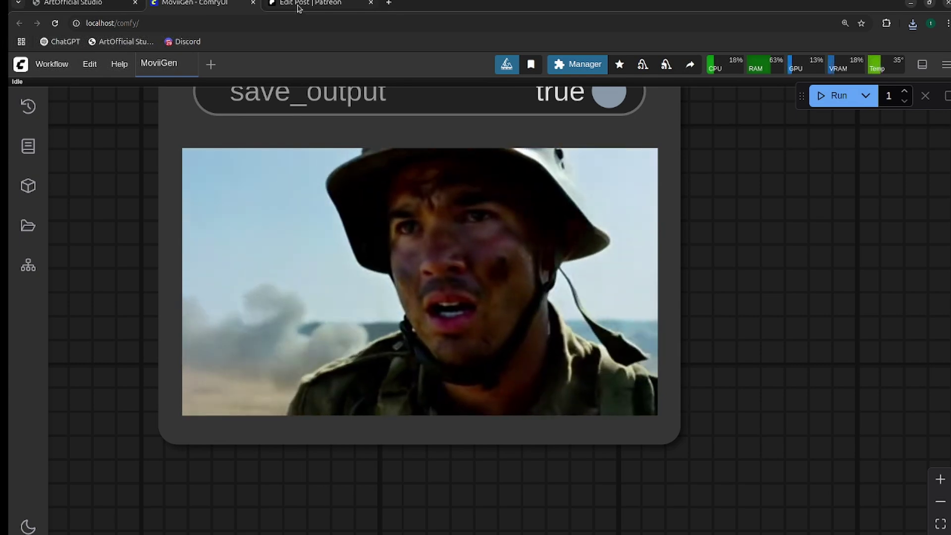
click(297, 4)
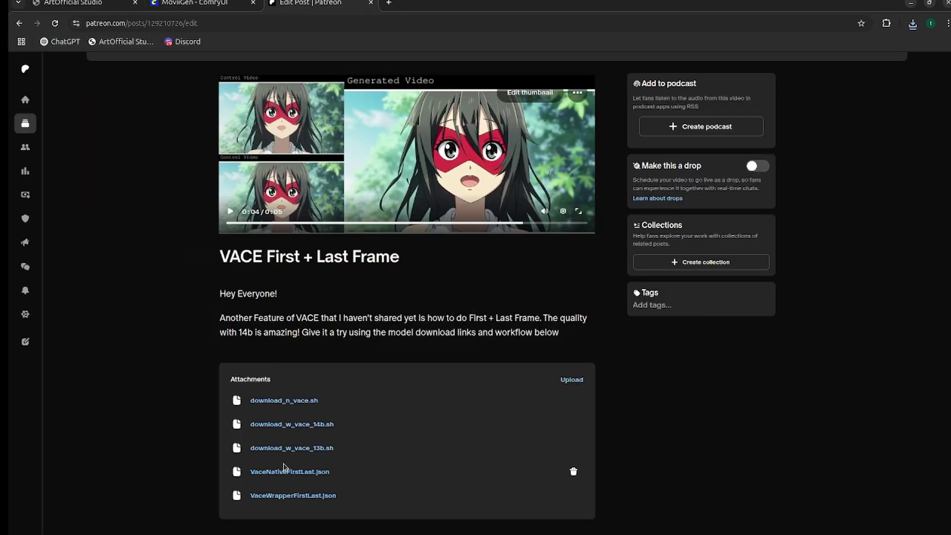
click(186, 6)
Search the saved workflows for 'vace' to list the VACE workflows
click(28, 225)
click(106, 133)
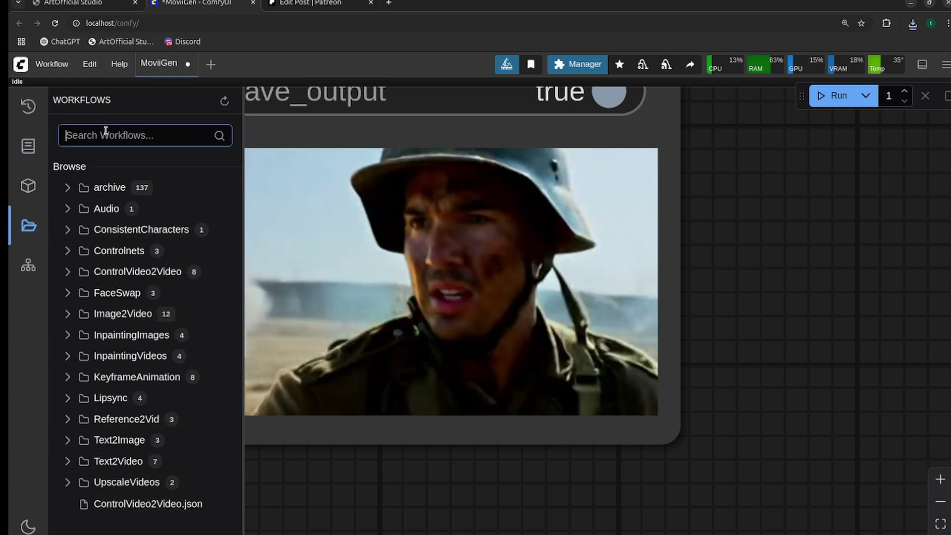
text(vac)
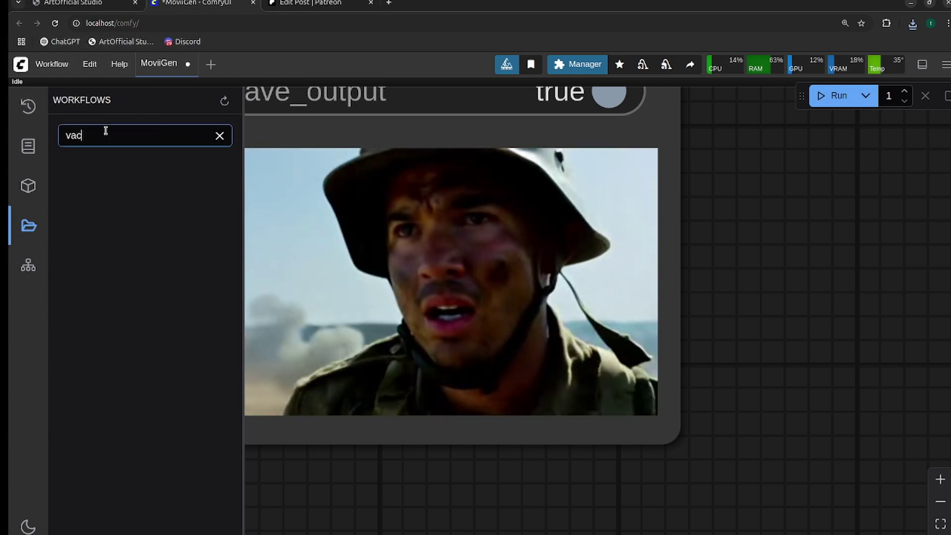
text(e)
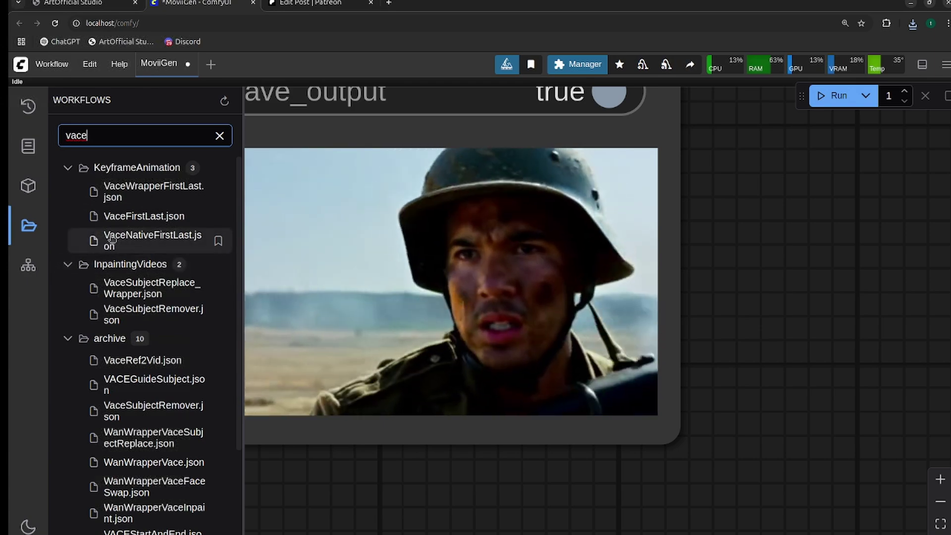
Open VaceNativeFirstLast.json and re-enable the bypassed LoraLoaderModelOnly node
click(134, 242)
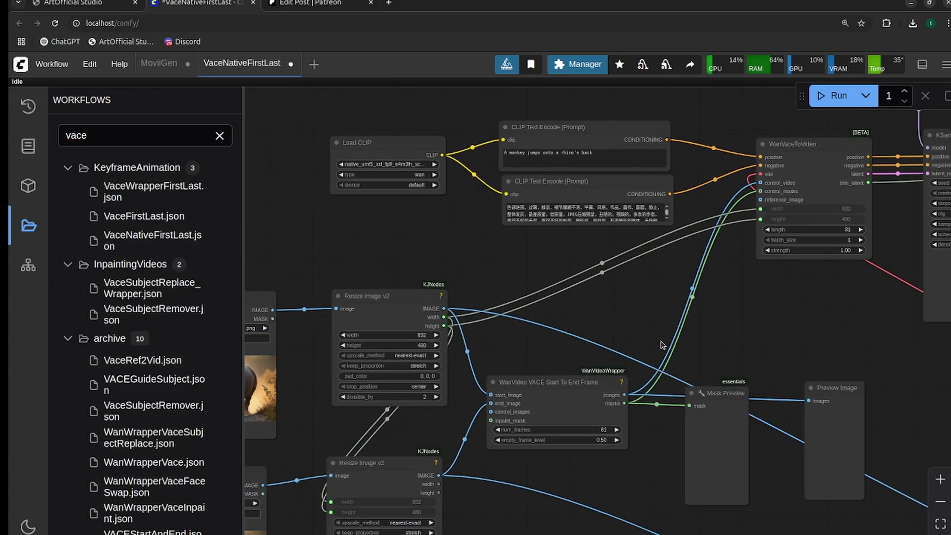
drag(677, 328, 543, 288)
drag(478, 281, 748, 387)
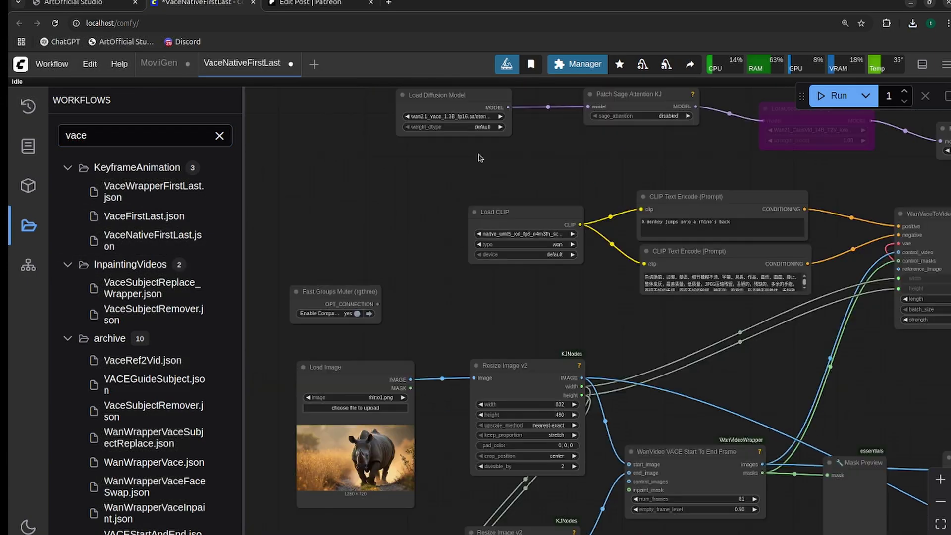
scroll(466, 178, up, 4)
click(772, 196)
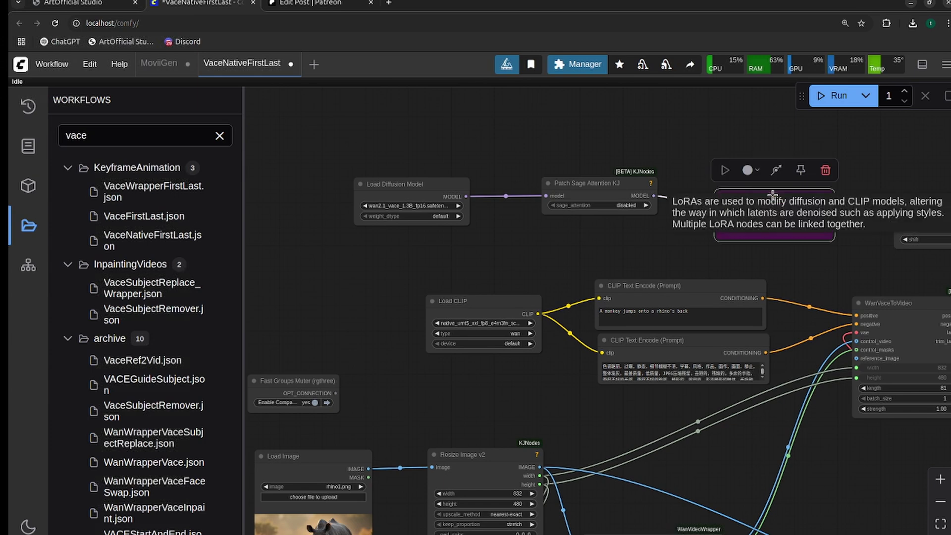
click(776, 170)
Set the KSampler steps from 20 to 4
drag(783, 263, 415, 235)
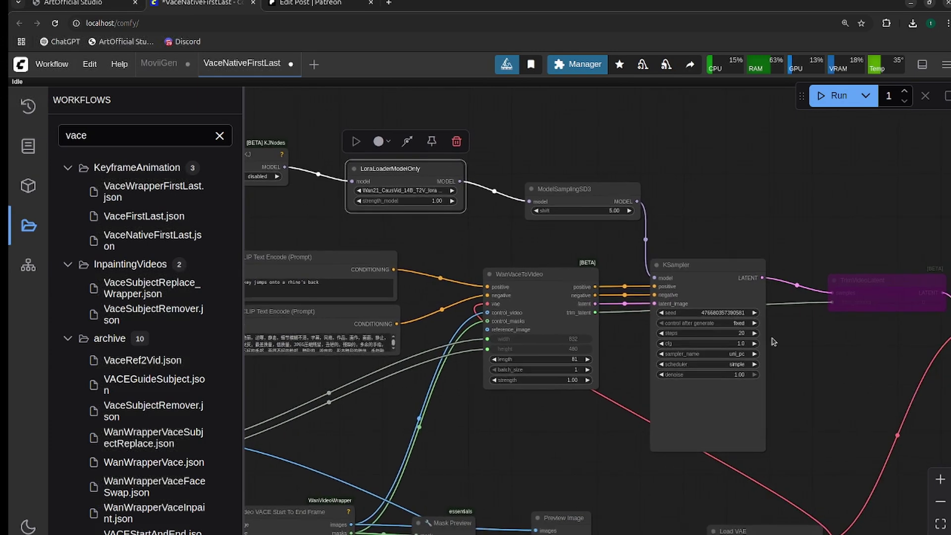
click(731, 337)
text(4)
key(Return)
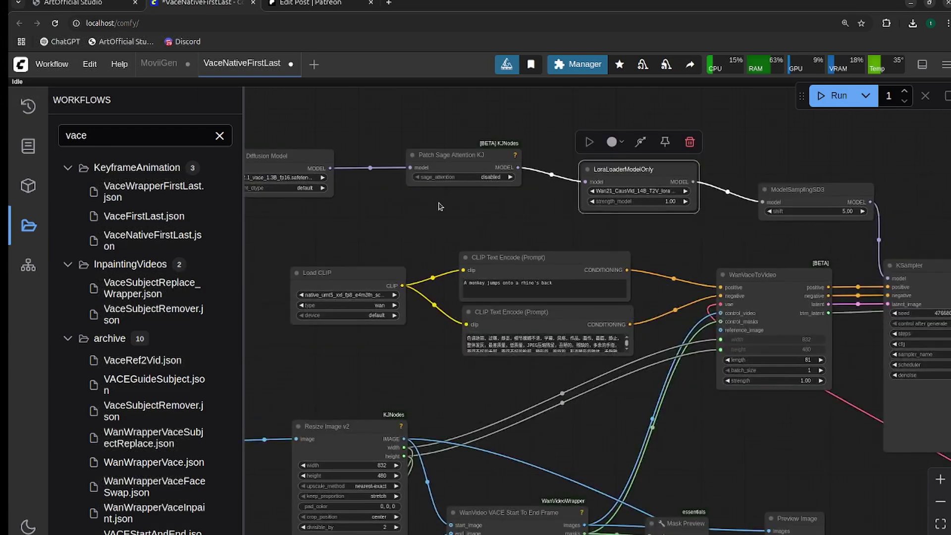
Check the rhino1.png and rhino2.png image loaders, then return to the model loaders
drag(436, 200, 592, 179)
drag(384, 276, 416, 128)
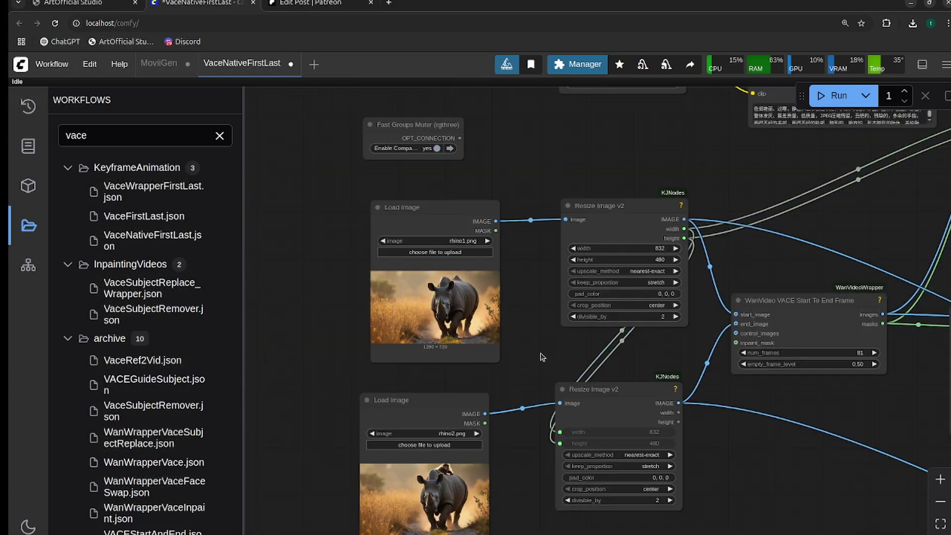
drag(539, 351, 535, 420)
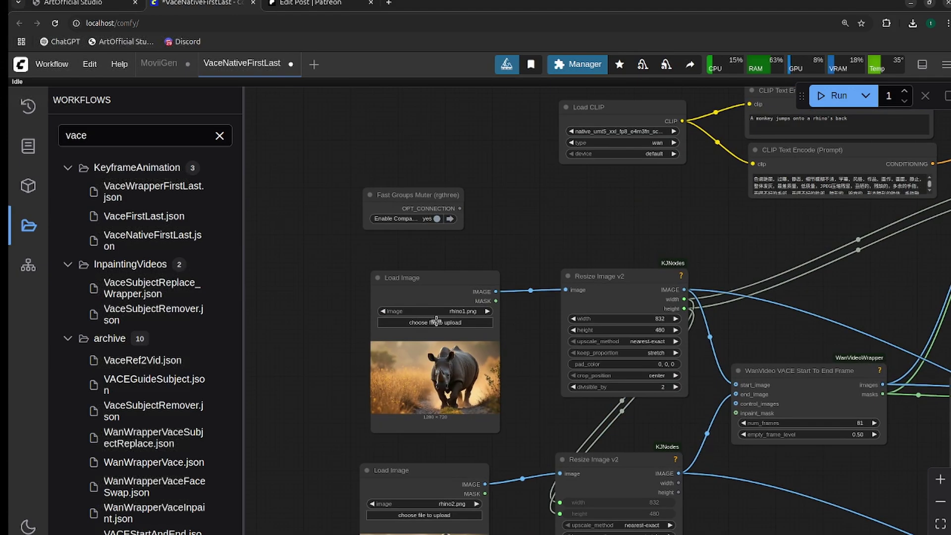
scroll(431, 317, down, 5)
scroll(435, 402, up, 9)
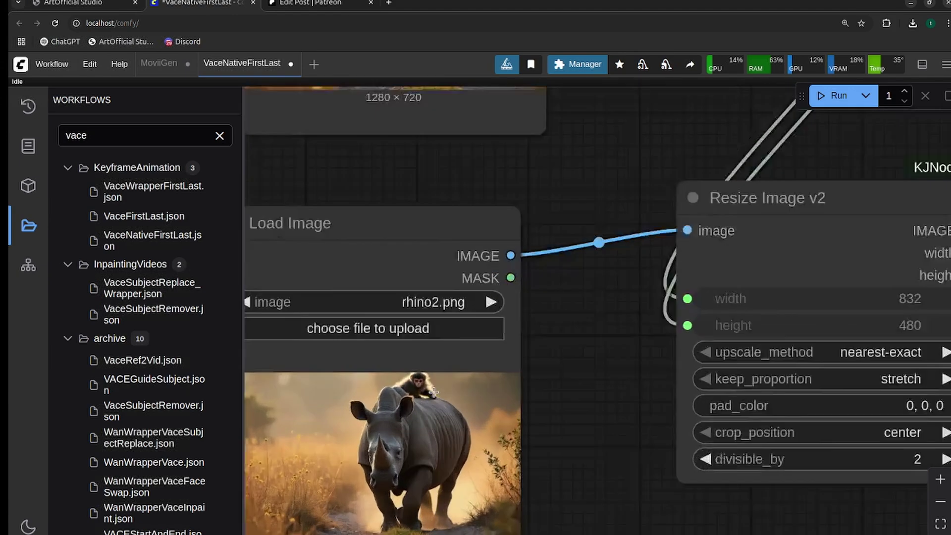
scroll(538, 303, down, 9)
drag(595, 198, 436, 303)
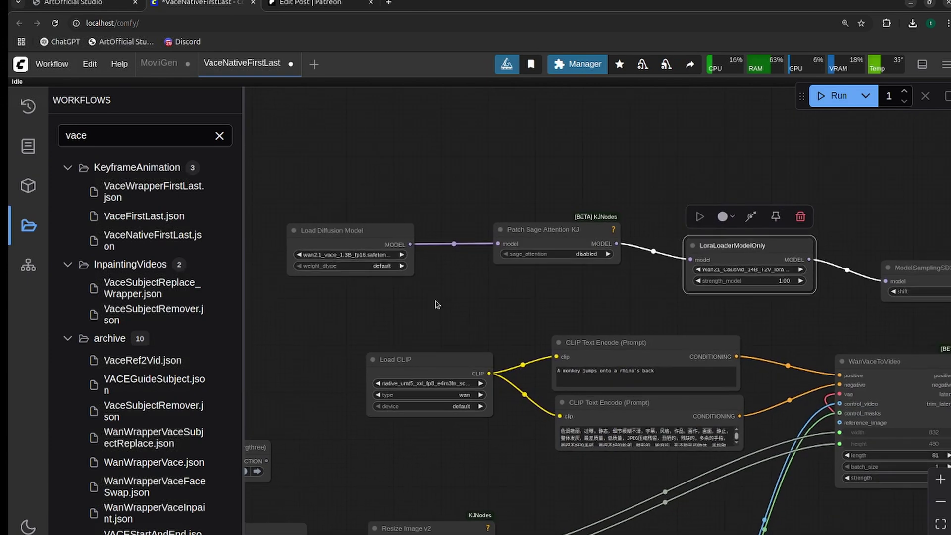
Check which text encoder is selected in Load CLIP's clip_name list
scroll(437, 304, up, 3)
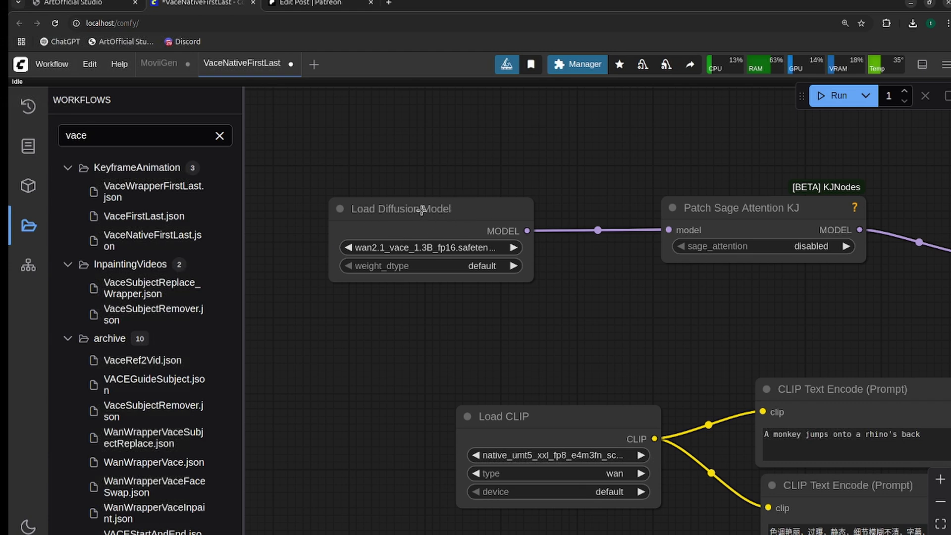
scroll(426, 237, down, 5)
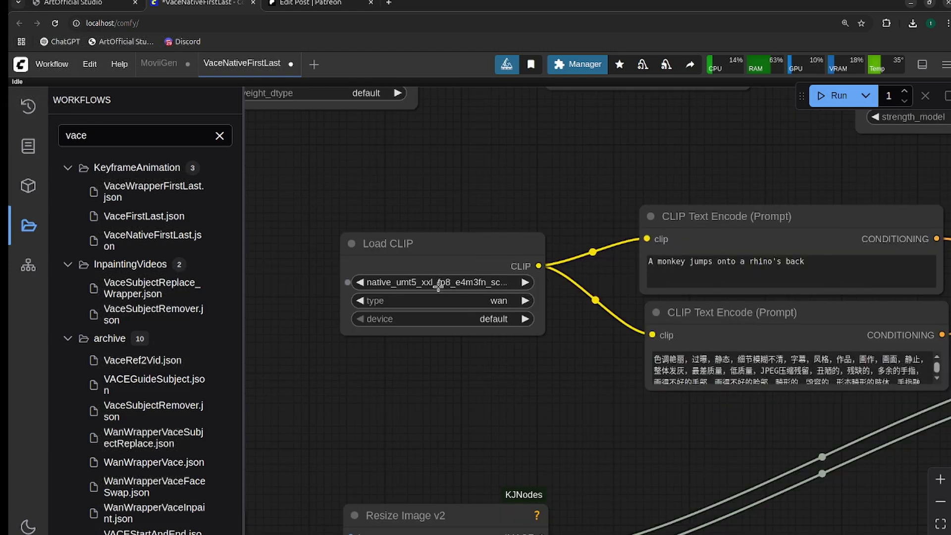
click(438, 283)
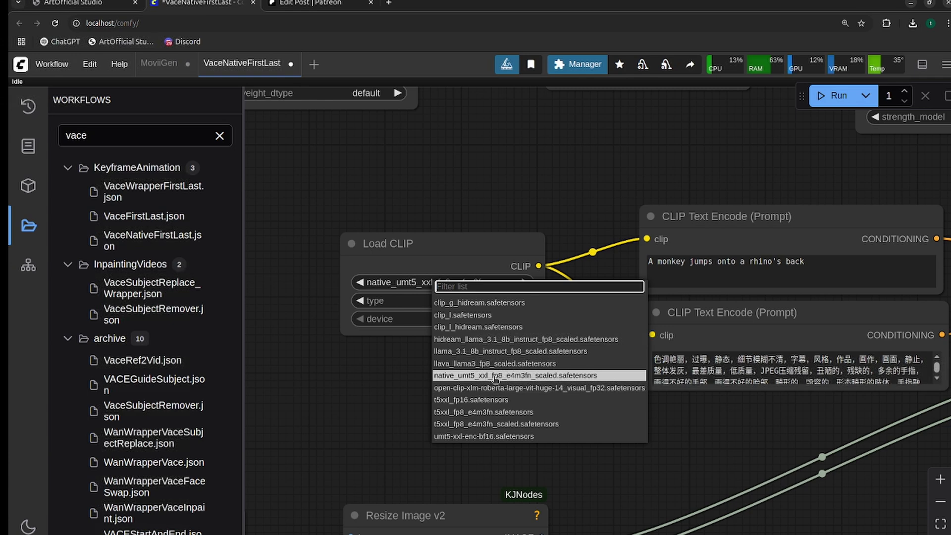
Set lora_name to Wan21_CausVid_bidirect2_T2V_1_3B_lora_rank32.safetensors
scroll(551, 163, right, 10)
click(495, 223)
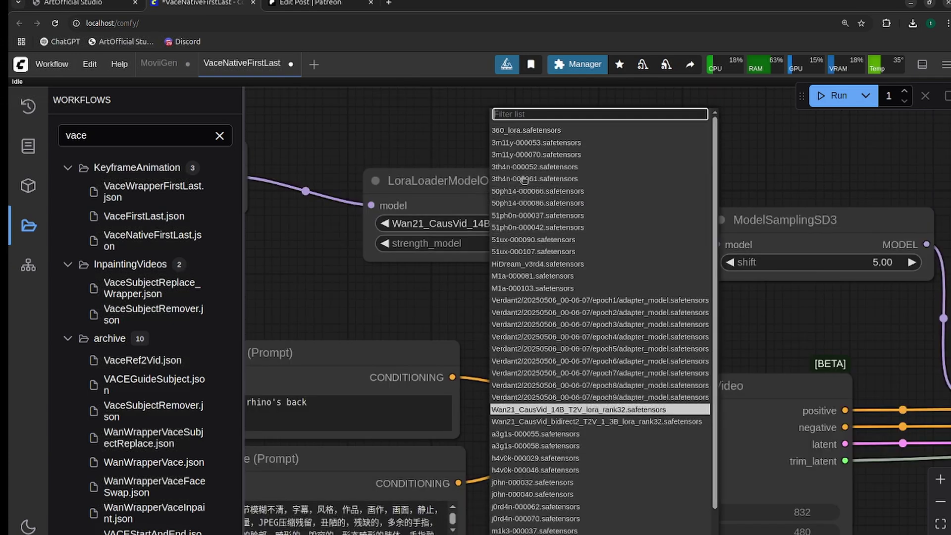
click(610, 421)
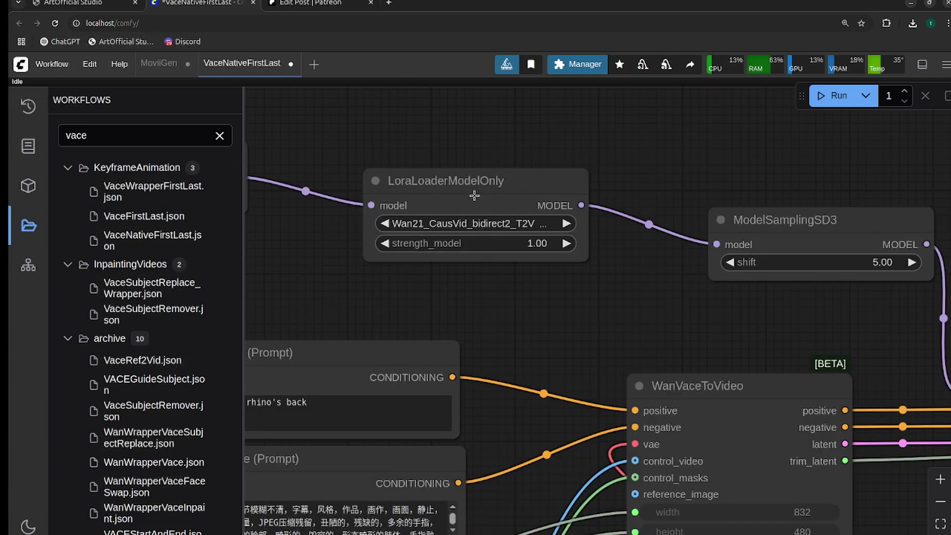
Look over the KSampler, still at 4 steps, and the decode and video output nodes
drag(702, 327, 603, 268)
drag(916, 270, 517, 153)
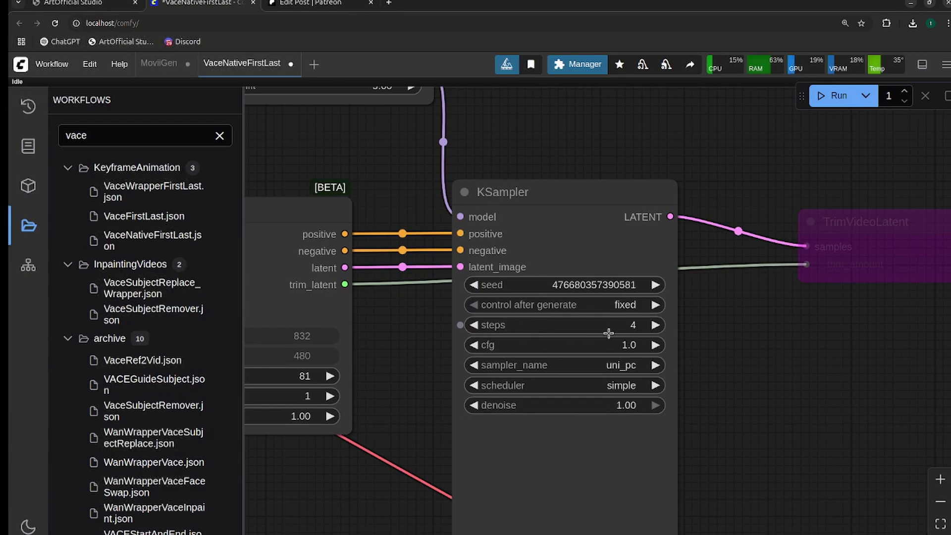
scroll(714, 378, down, 4)
drag(787, 420, 482, 395)
scroll(482, 395, down, 1)
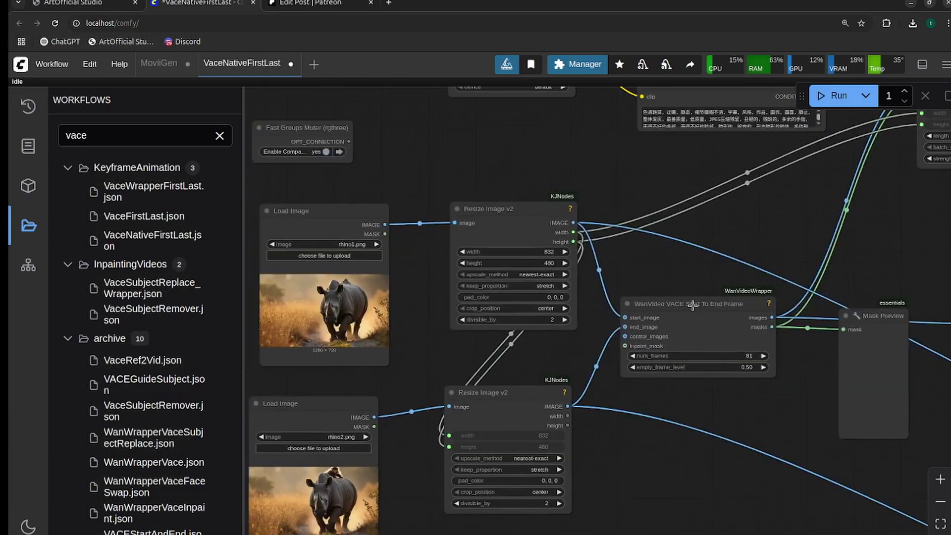
scroll(712, 312, up, 4)
scroll(678, 309, left, 2)
scroll(678, 309, up, 7)
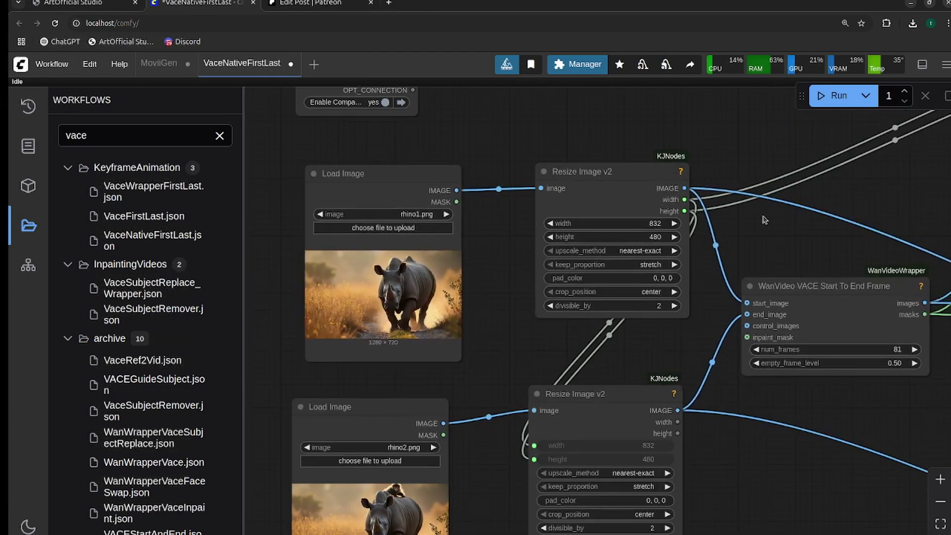
Select the Load VAE node and look over the start-to-end frame nodes
click(383, 354)
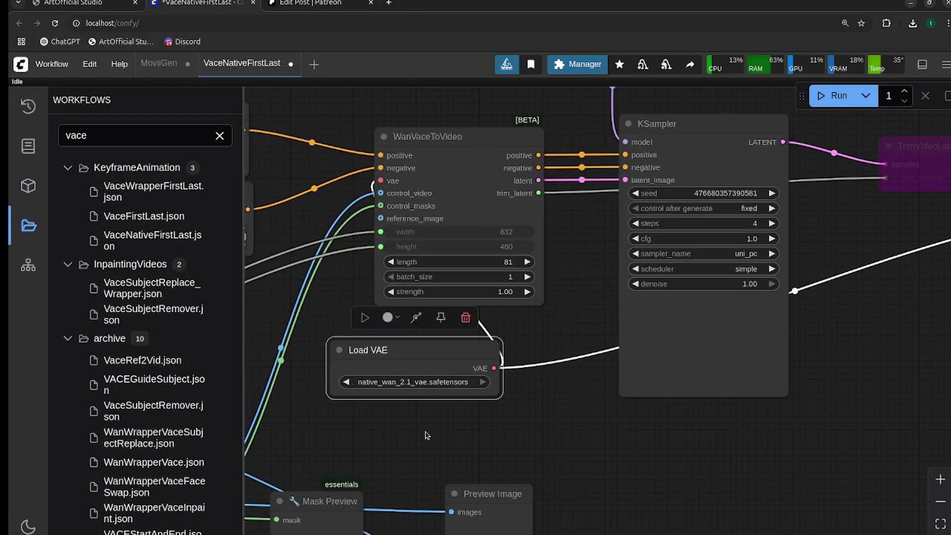
drag(426, 435, 585, 402)
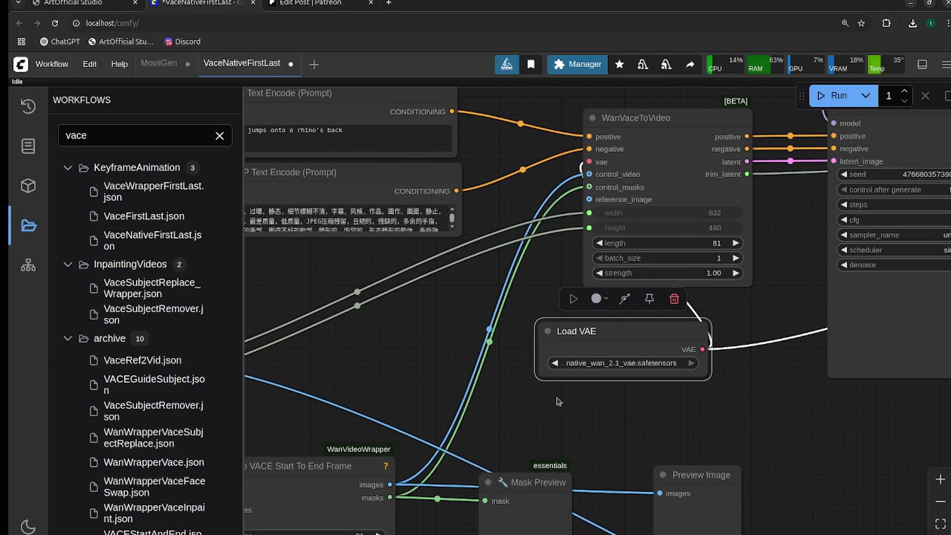
scroll(359, 315, down, 2)
drag(364, 338, 889, 212)
scroll(590, 268, up, 3)
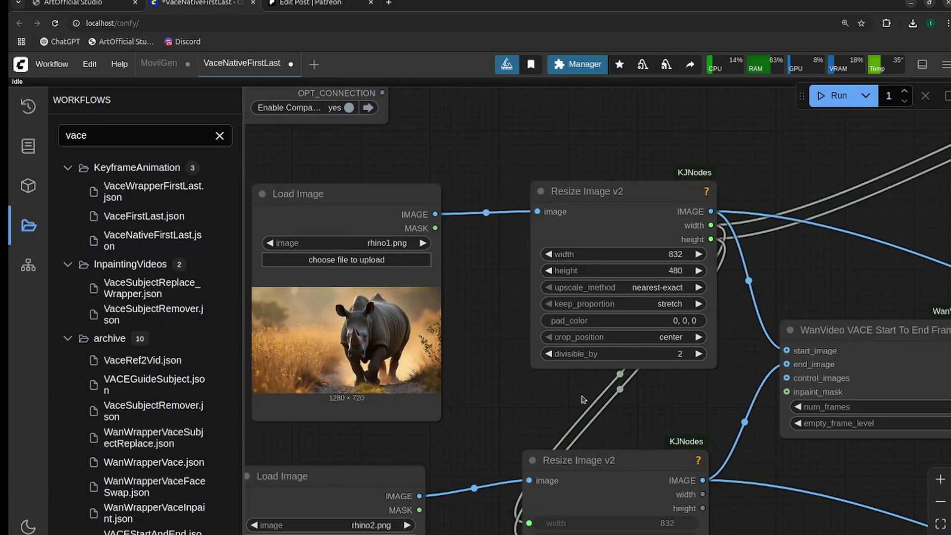
scroll(584, 376, down, 3)
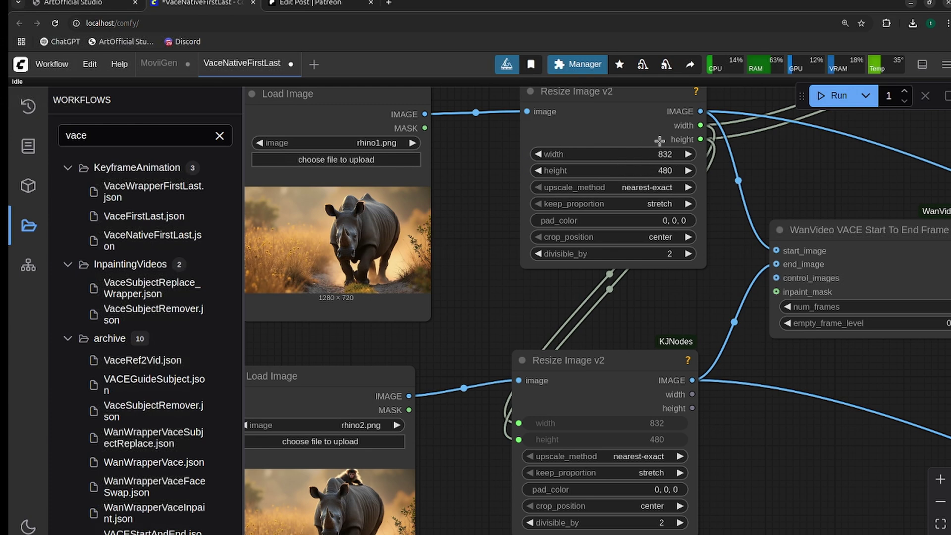
Inspect the VACE start-to-end frame node, Load VAE, WanVaceToVideo and the monkey prompt
drag(765, 325, 550, 326)
drag(669, 372, 627, 444)
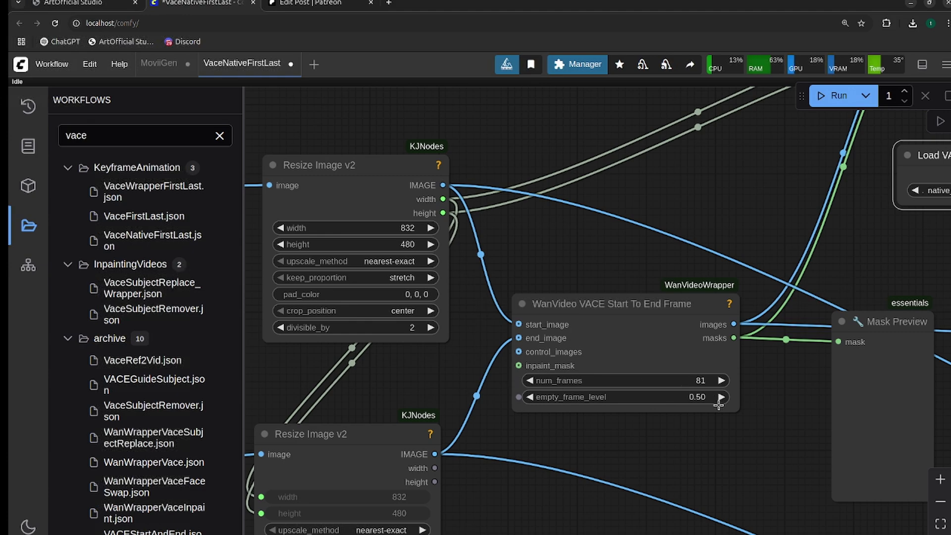
scroll(731, 430, down, 2)
scroll(743, 440, up, 1)
drag(743, 440, 513, 506)
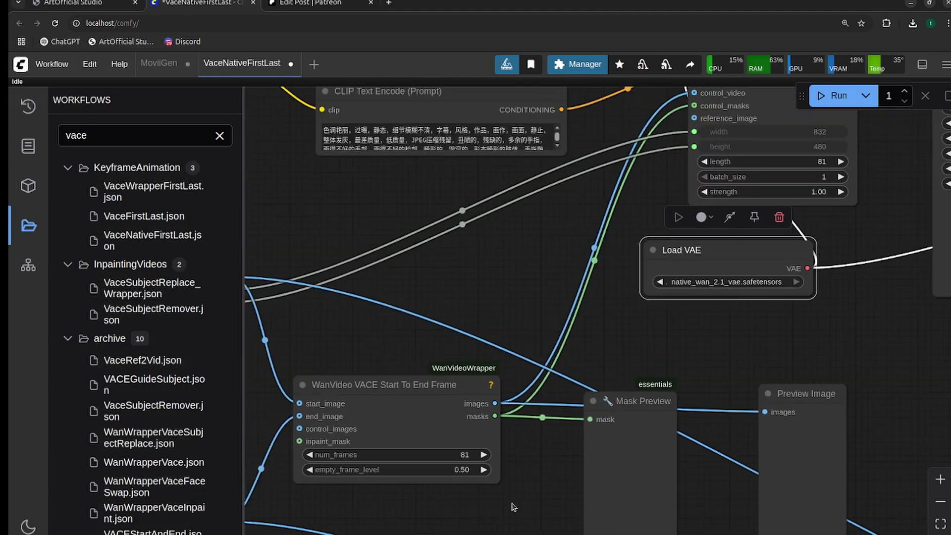
drag(633, 361, 594, 368)
drag(506, 479, 614, 440)
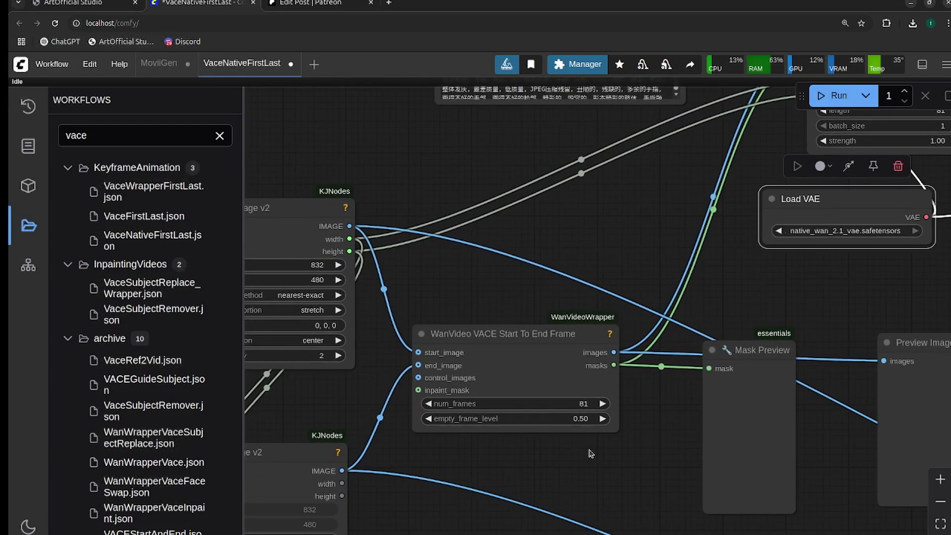
drag(607, 453, 619, 452)
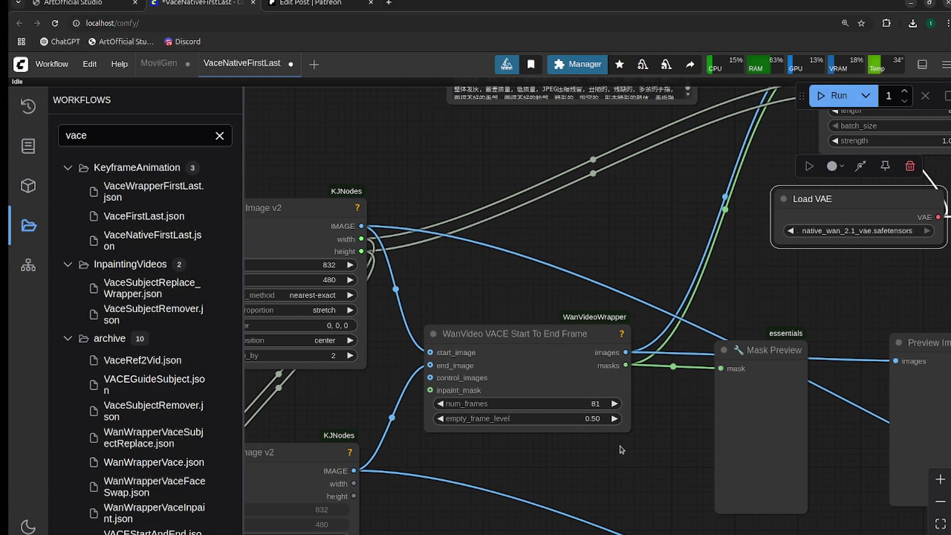
scroll(580, 485, down, 3)
scroll(596, 473, up, 3)
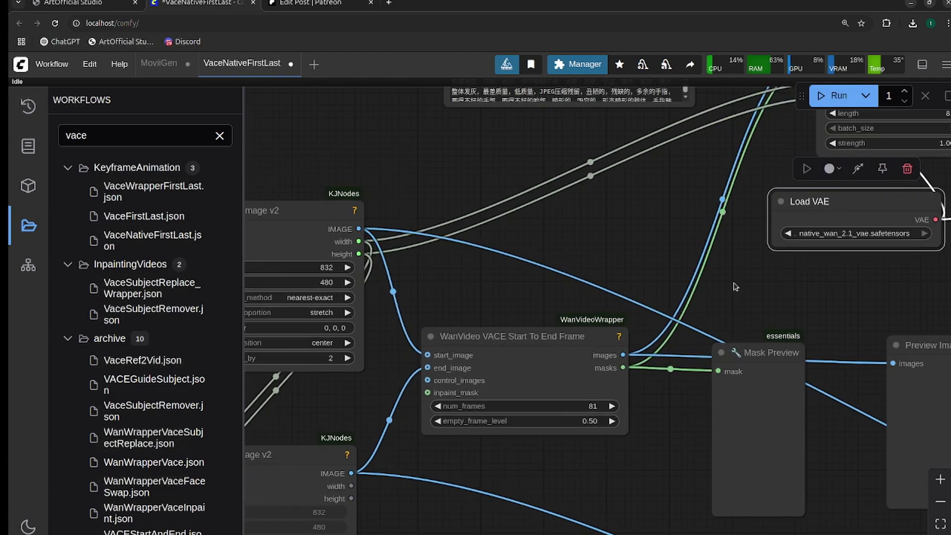
Set sage_attention on the Patch Sage Attention KJ node to auto
drag(735, 287, 668, 378)
drag(614, 313, 744, 474)
scroll(482, 373, down, 1)
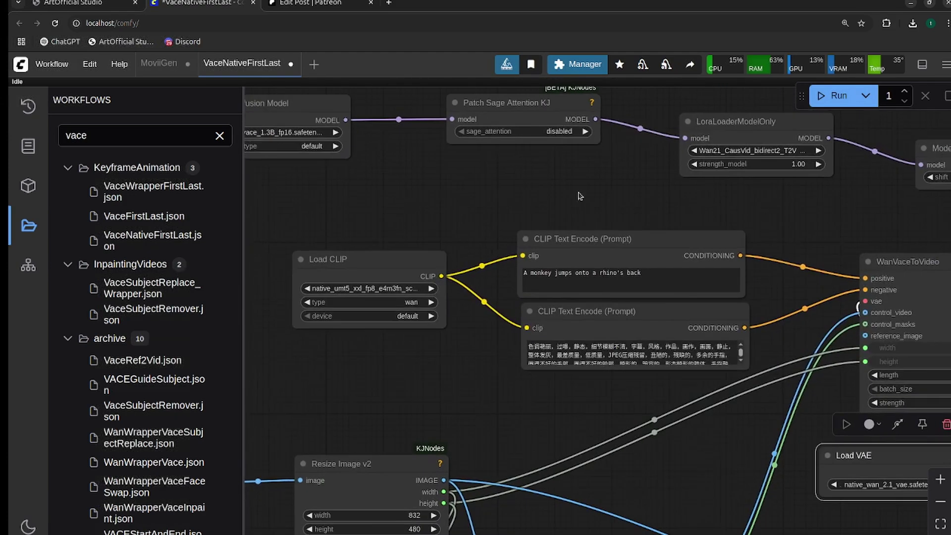
drag(579, 195, 661, 220)
click(676, 168)
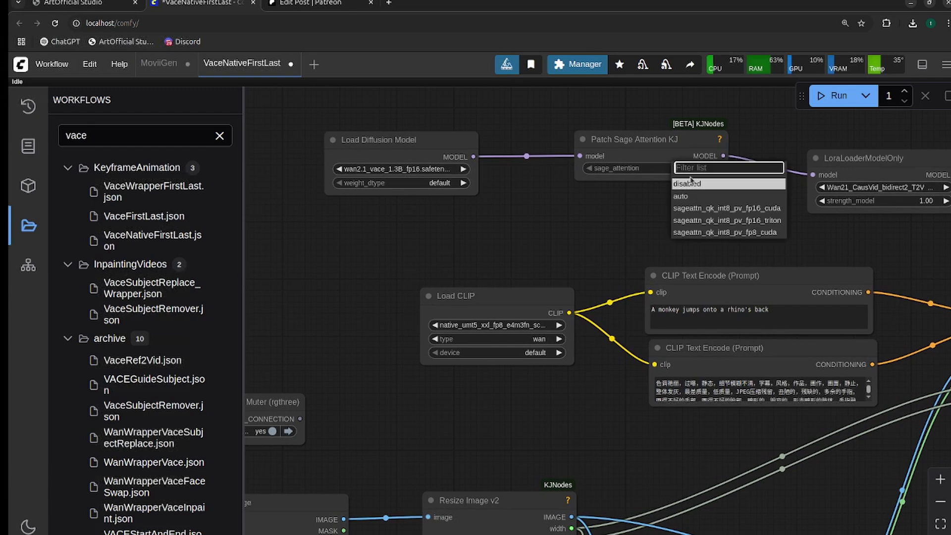
click(694, 198)
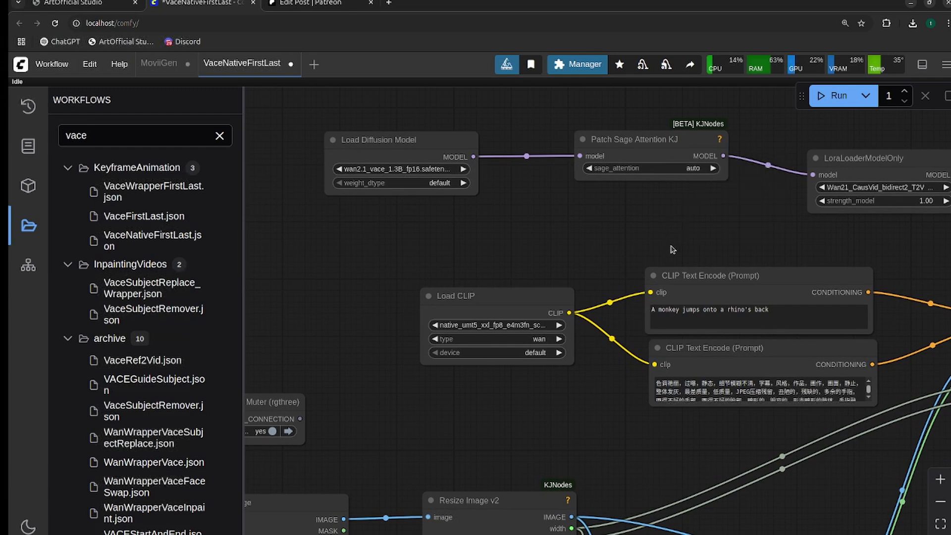
Zoom out to survey the whole workflow graph
drag(671, 247, 568, 237)
scroll(570, 238, down, 1)
drag(567, 417, 549, 423)
drag(709, 491, 534, 314)
scroll(432, 408, down, 2)
scroll(615, 375, down, 1)
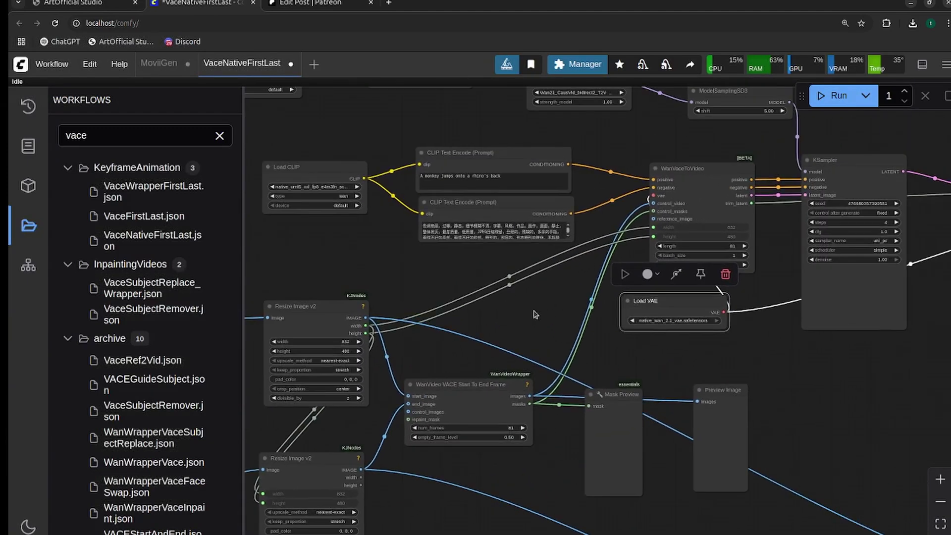
Queue the workflow with Ctrl+Enter and watch the mask preview, image preview and rhino video fill in
key(ctrl+Return)
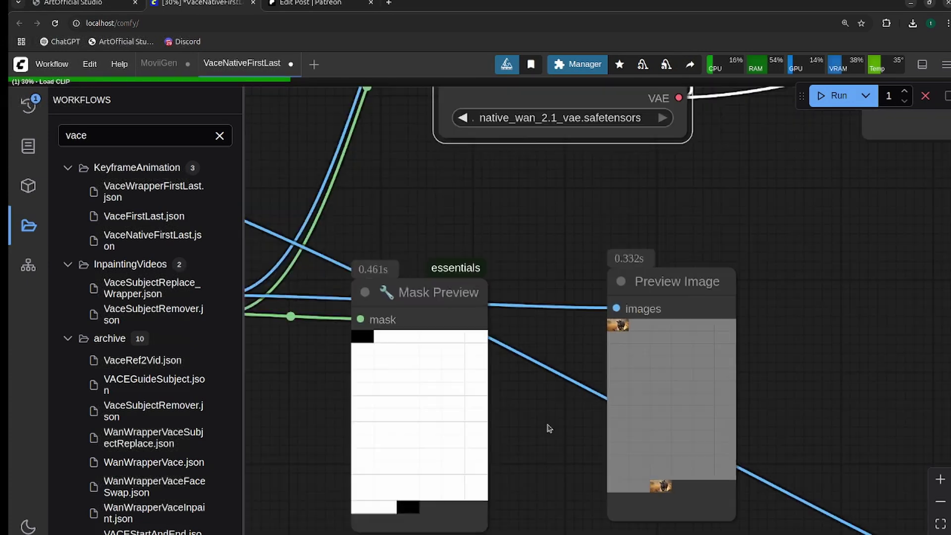
scroll(548, 428, down, 2)
drag(348, 443, 575, 407)
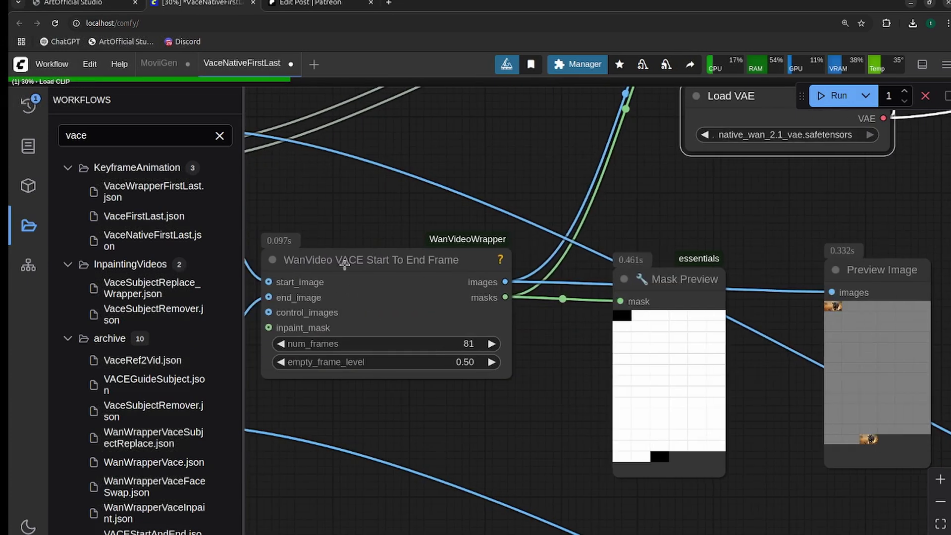
scroll(383, 367, right, 6)
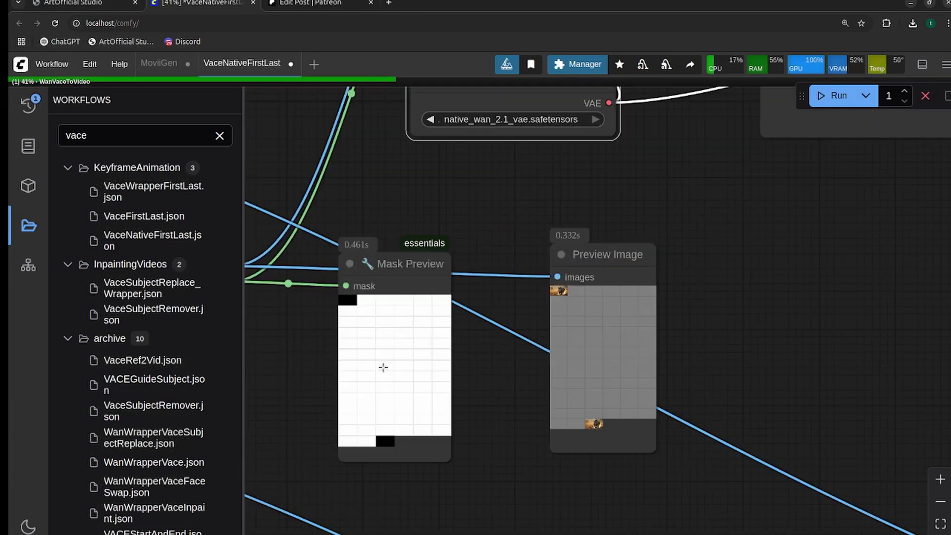
scroll(515, 325, up, 2)
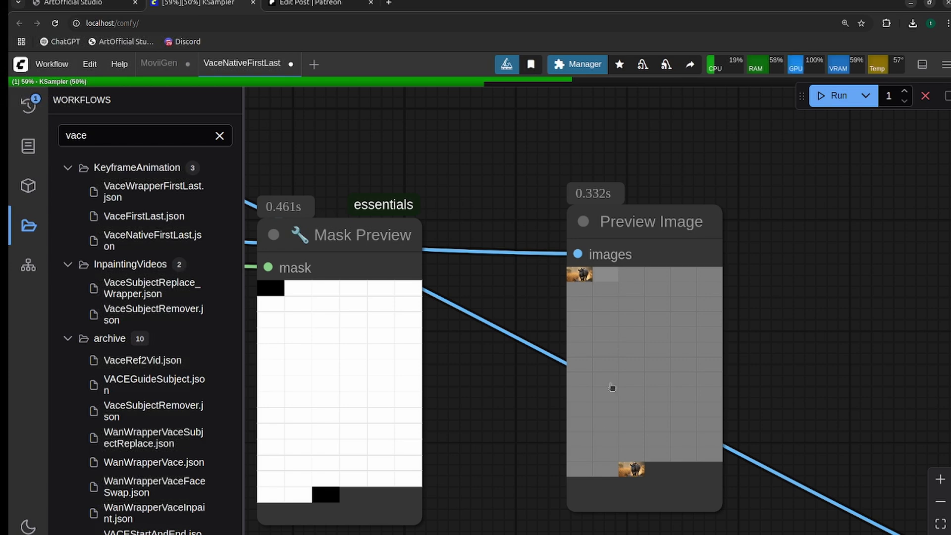
drag(497, 413, 645, 394)
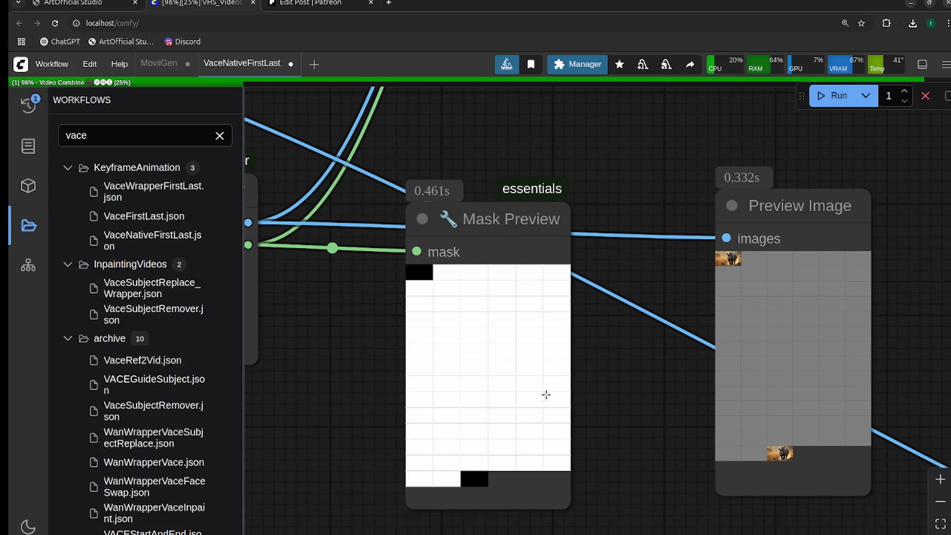
scroll(583, 258, down, 5)
drag(584, 258, 708, 412)
drag(520, 335, 367, 276)
Show the run's log output and bring the Video Combine node into view
drag(297, 327, 255, 325)
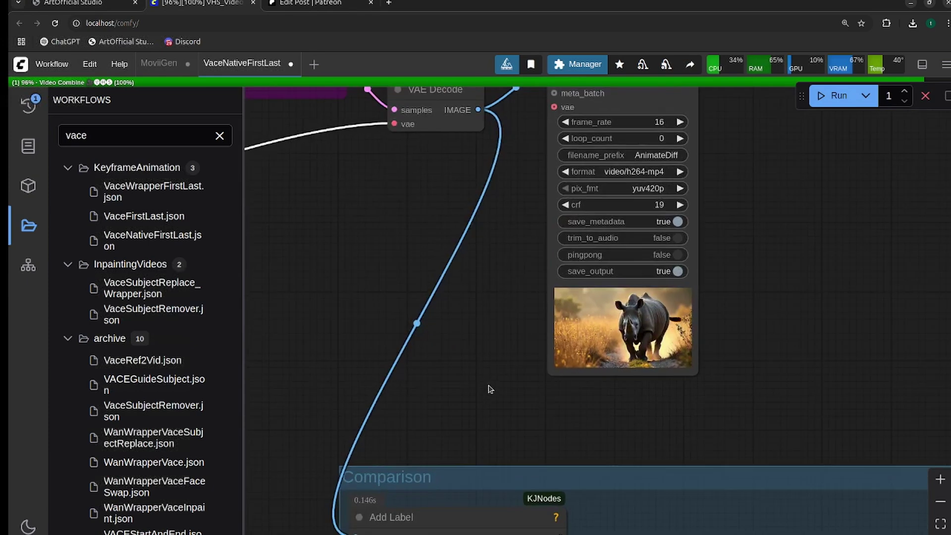
click(921, 64)
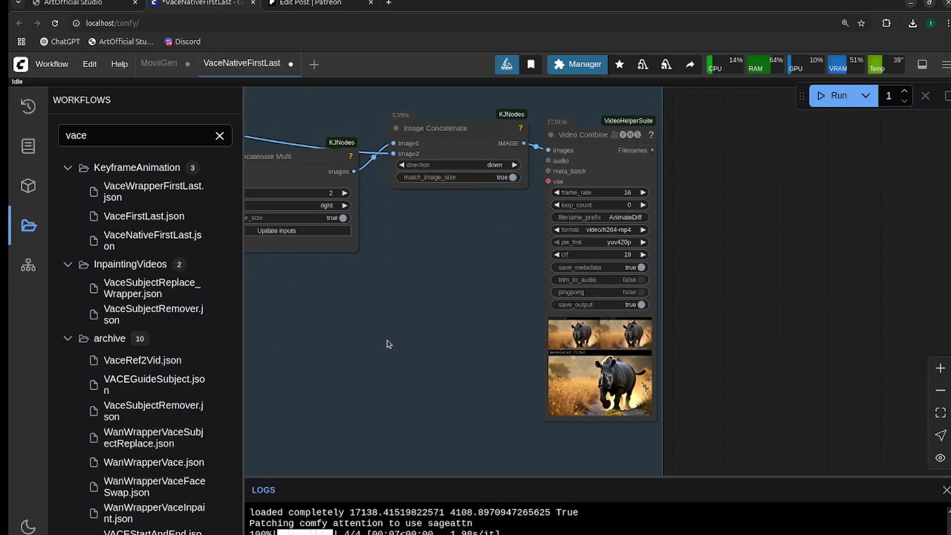
drag(437, 340, 604, 449)
scroll(634, 406, up, 5)
scroll(595, 346, down, 4)
scroll(581, 330, down, 5)
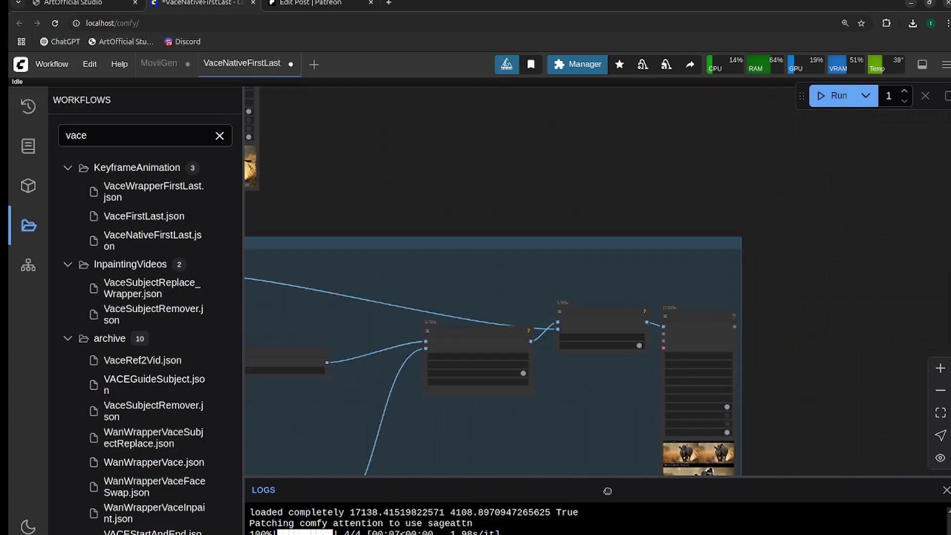
Review the Comparison group's rhino video, ending with the monkey on the rhino's back
drag(528, 133, 832, 287)
scroll(609, 297, up, 10)
scroll(519, 369, up, 1)
drag(519, 369, 676, 369)
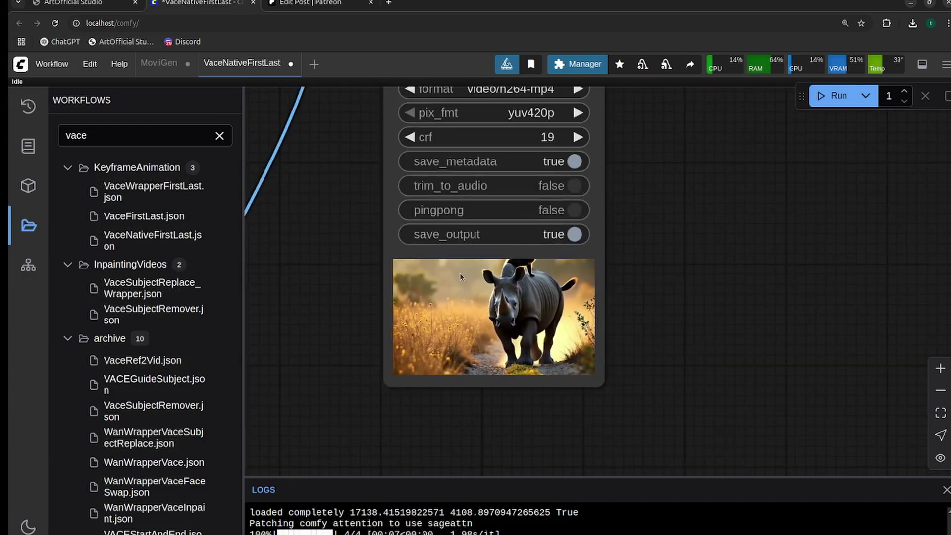
scroll(615, 320, down, 5)
drag(744, 347, 404, 178)
scroll(753, 396, down, 3)
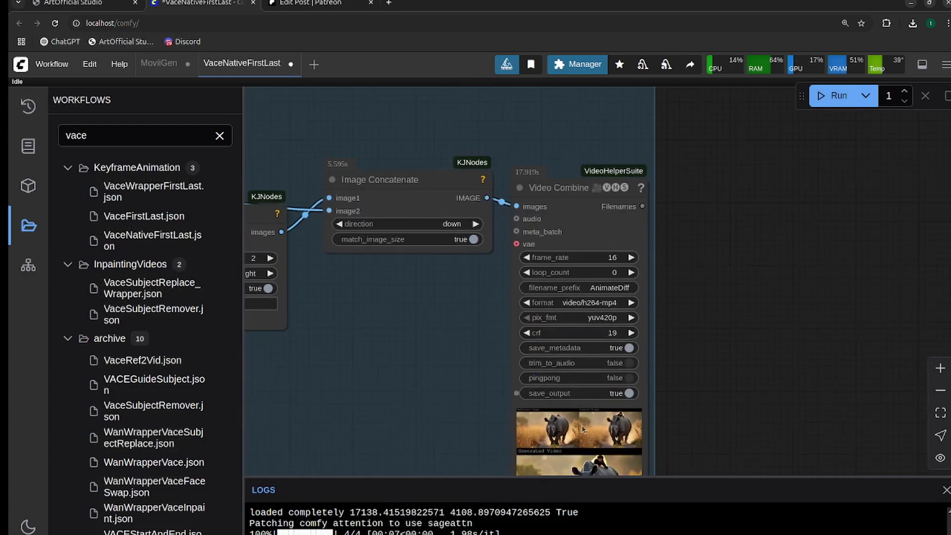
scroll(772, 406, up, 6)
scroll(780, 411, down, 3)
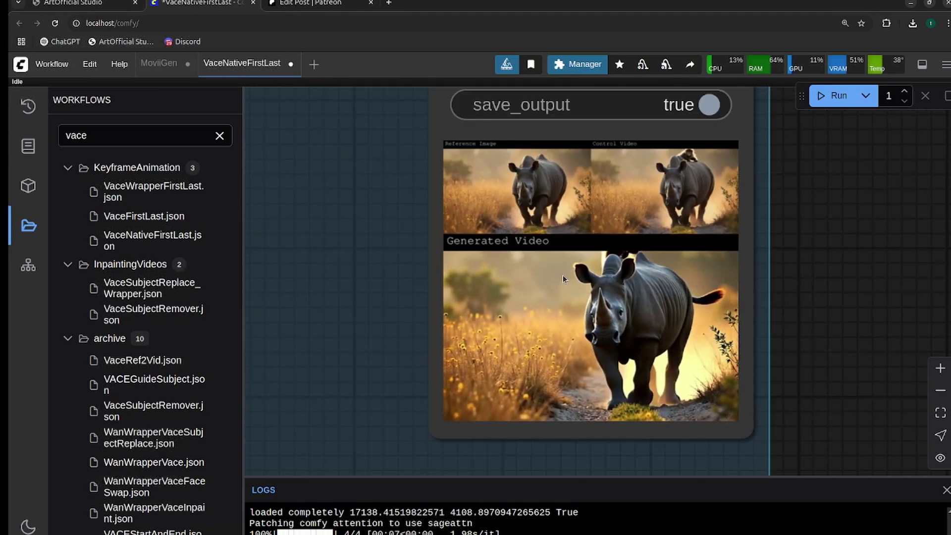
scroll(562, 268, down, 2)
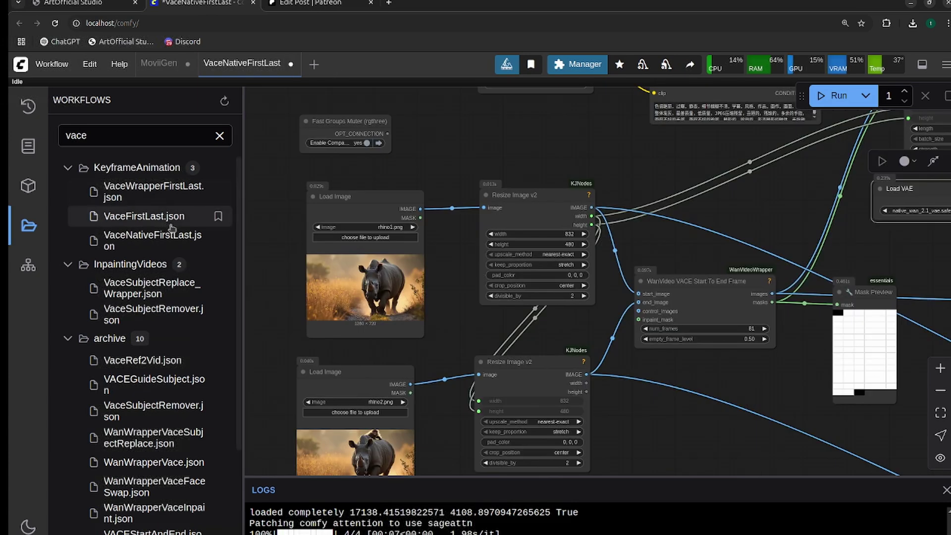
click(160, 192)
scroll(507, 184, up, 6)
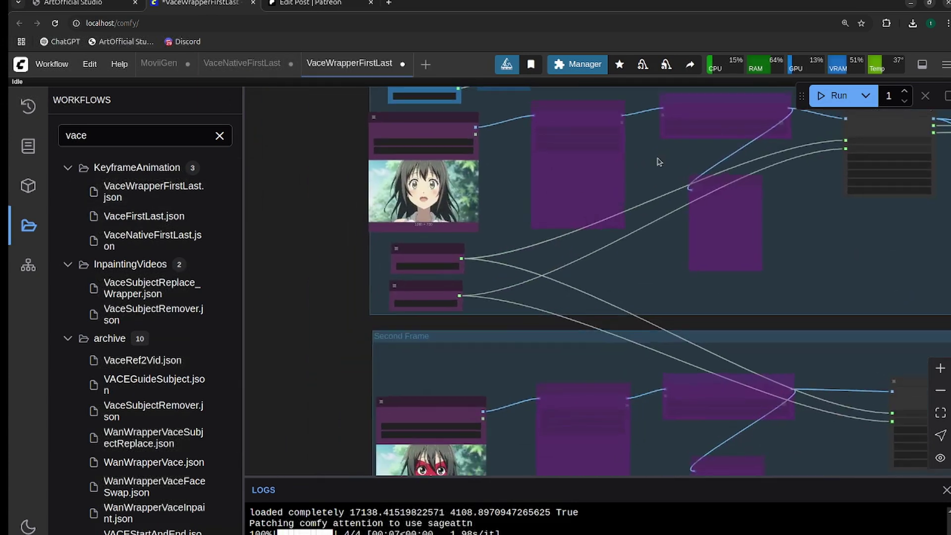
scroll(557, 327, down, 6)
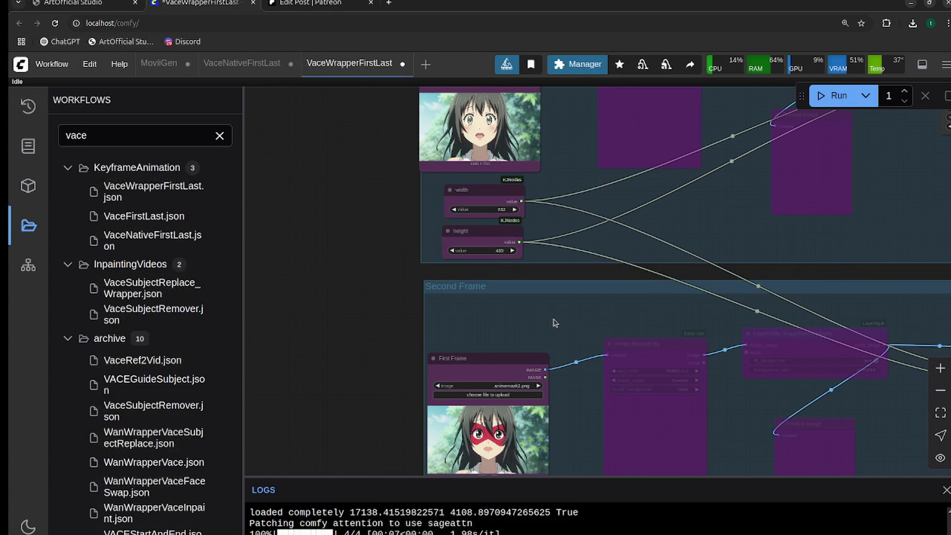
drag(543, 332, 548, 386)
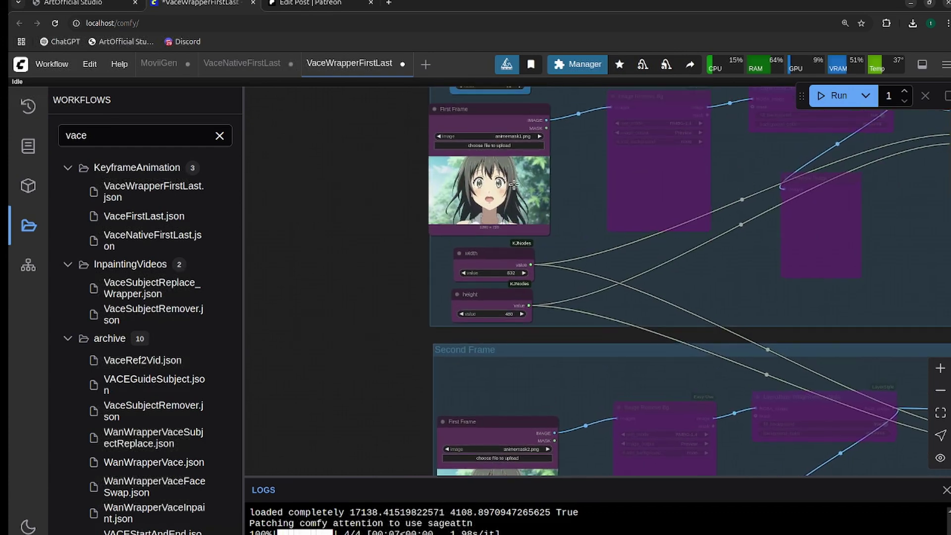
scroll(569, 213, down, 3)
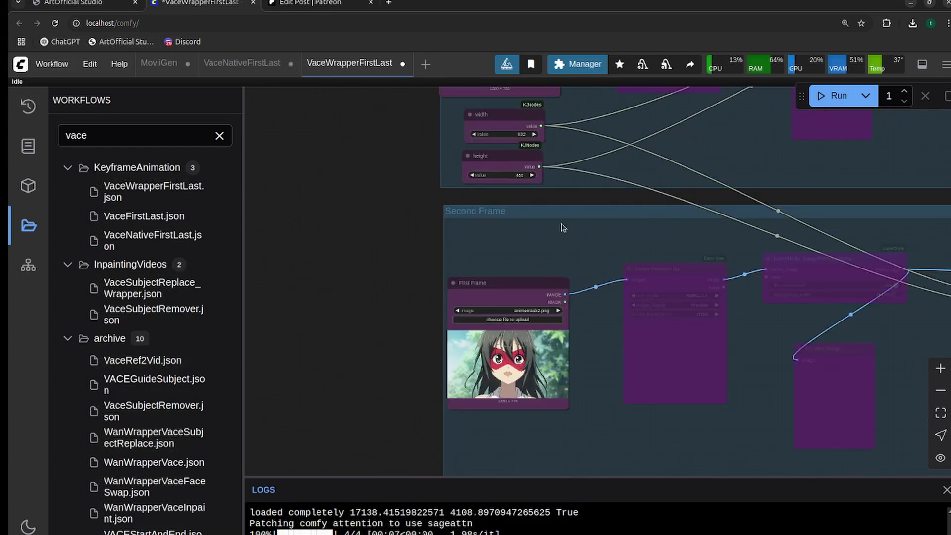
scroll(550, 281, up, 2)
scroll(588, 312, down, 3)
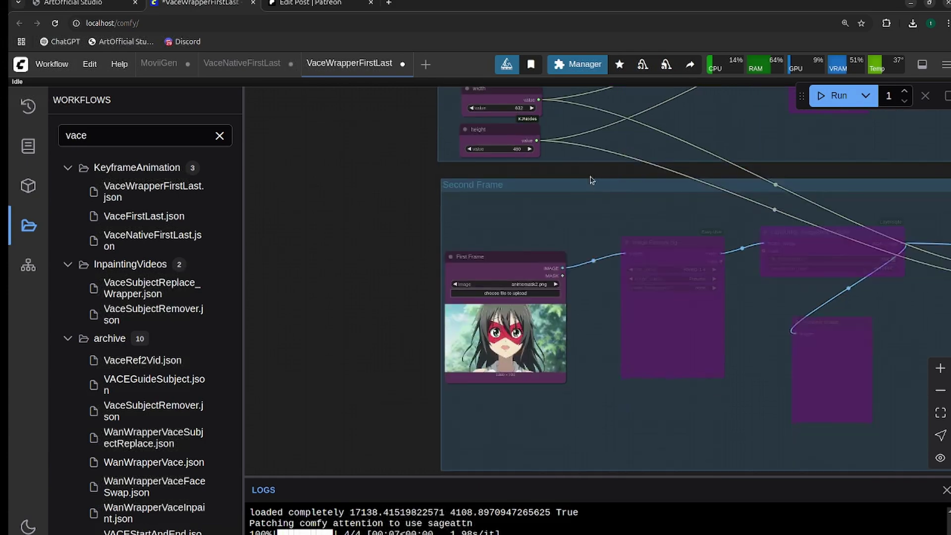
drag(639, 232, 367, 374)
scroll(728, 234, down, 5)
scroll(552, 253, up, 6)
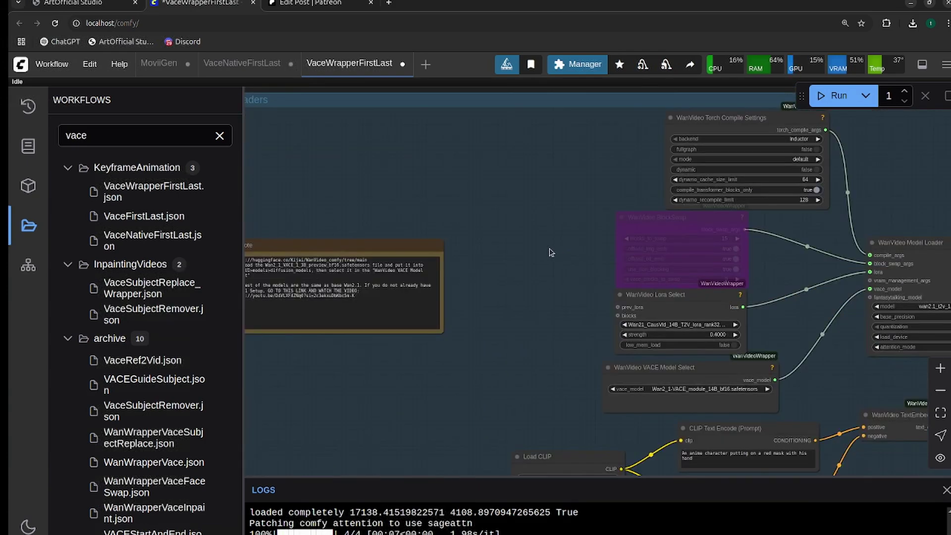
drag(552, 252, 386, 274)
scroll(574, 170, down, 1)
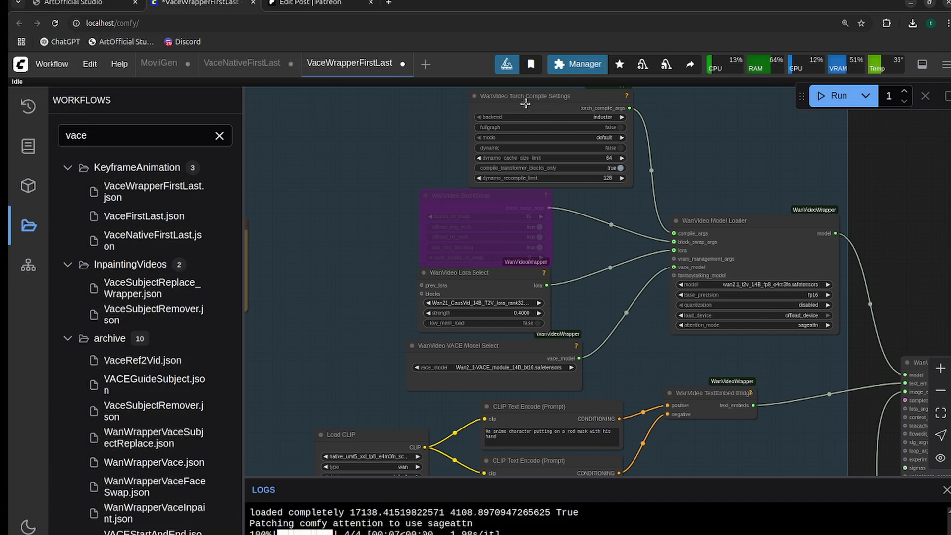
Pan past the Model Loader to the Lora Select and VACE Model Select nodes
scroll(578, 194, up, 3)
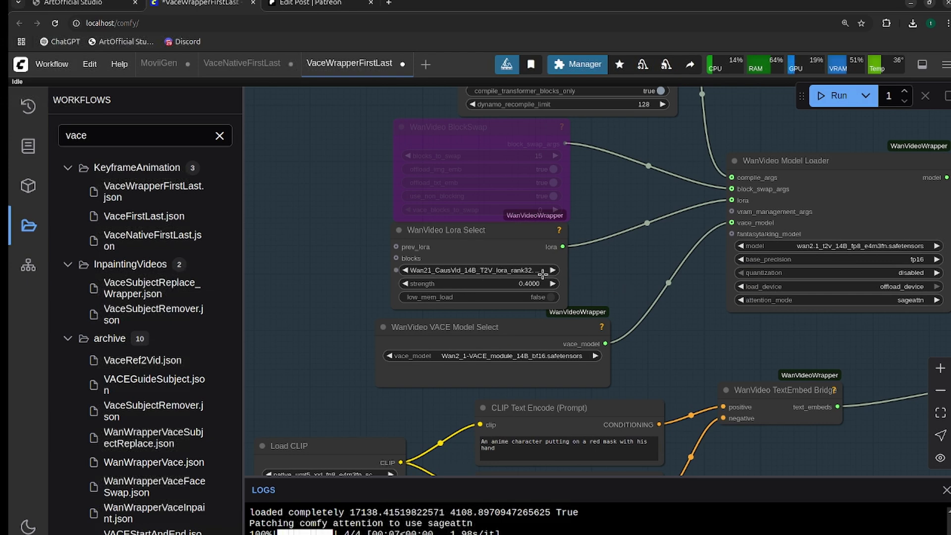
drag(664, 261, 513, 227)
scroll(707, 212, up, 5)
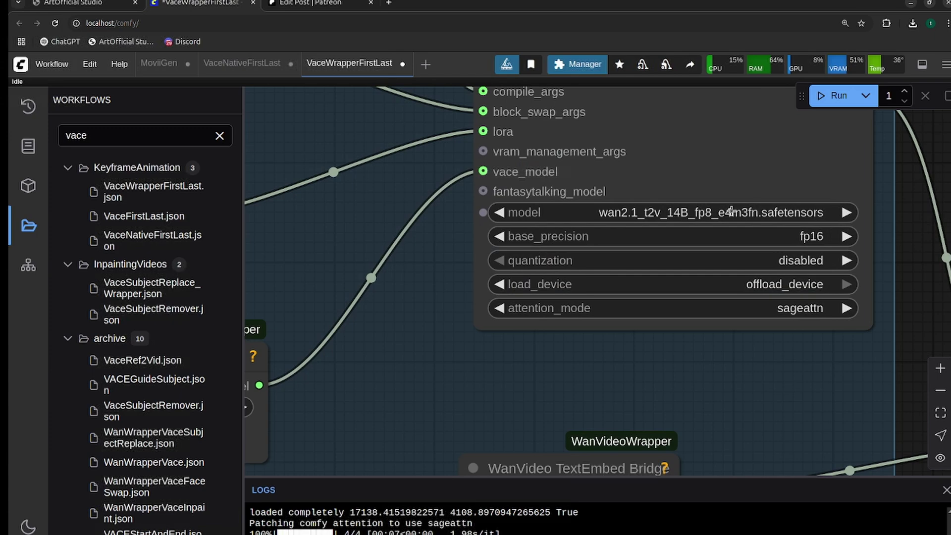
drag(342, 255, 628, 158)
drag(336, 170, 592, 259)
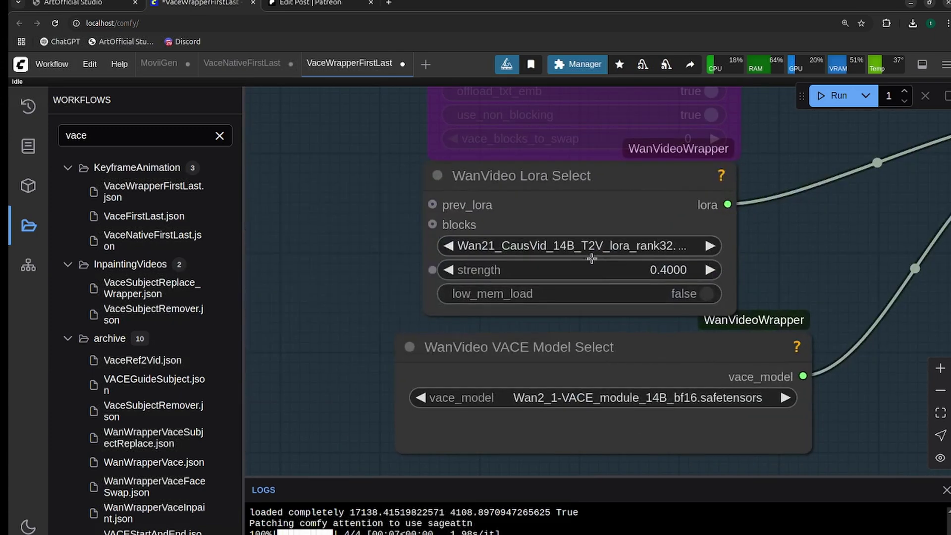
scroll(651, 262, down, 3)
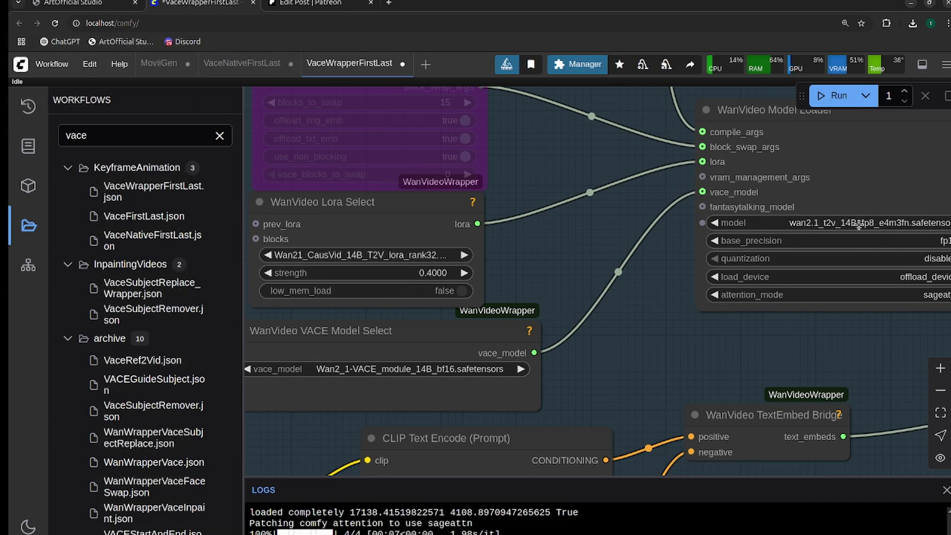
Choose Wan2_1-VACE_module_14B_fp8_e4m3fn.safetensors as the vace_model in VACE Model Select
click(435, 371)
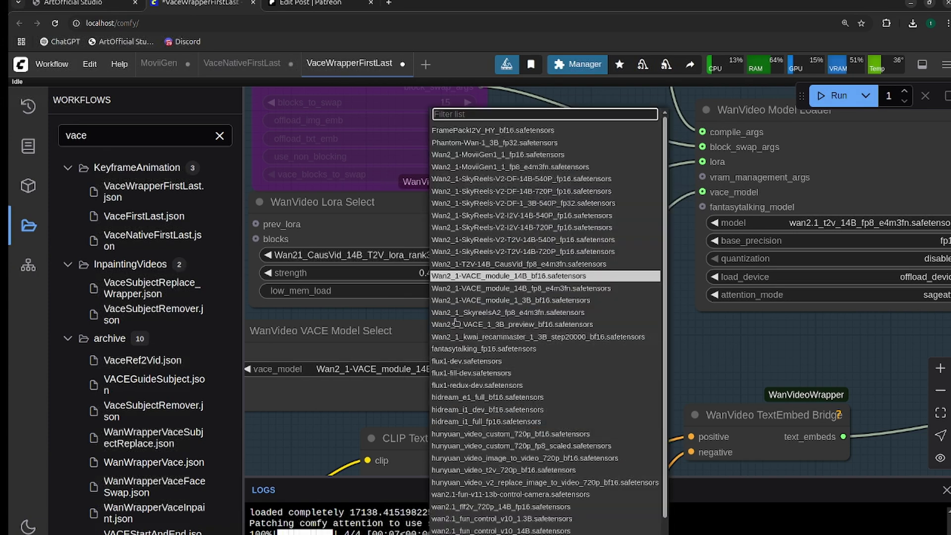
click(490, 293)
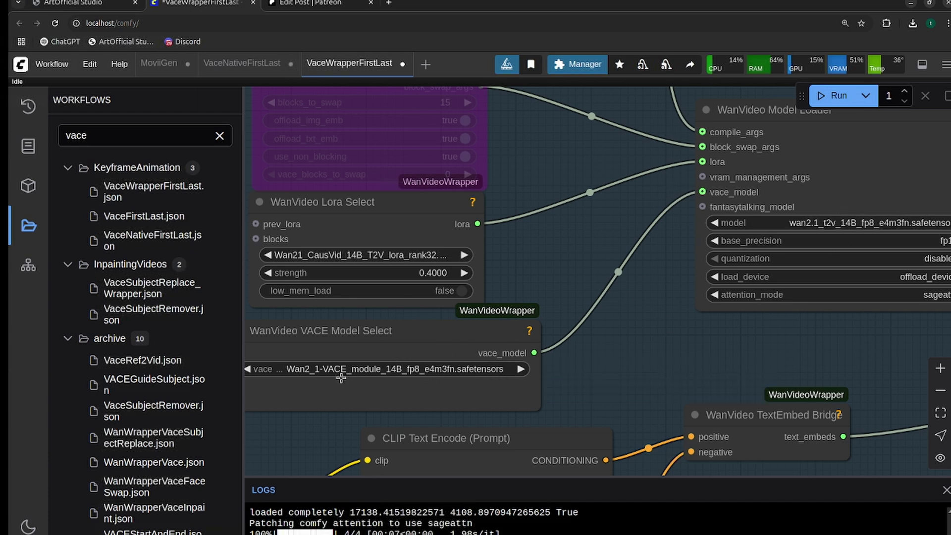
drag(611, 379, 621, 364)
scroll(621, 364, down, 2)
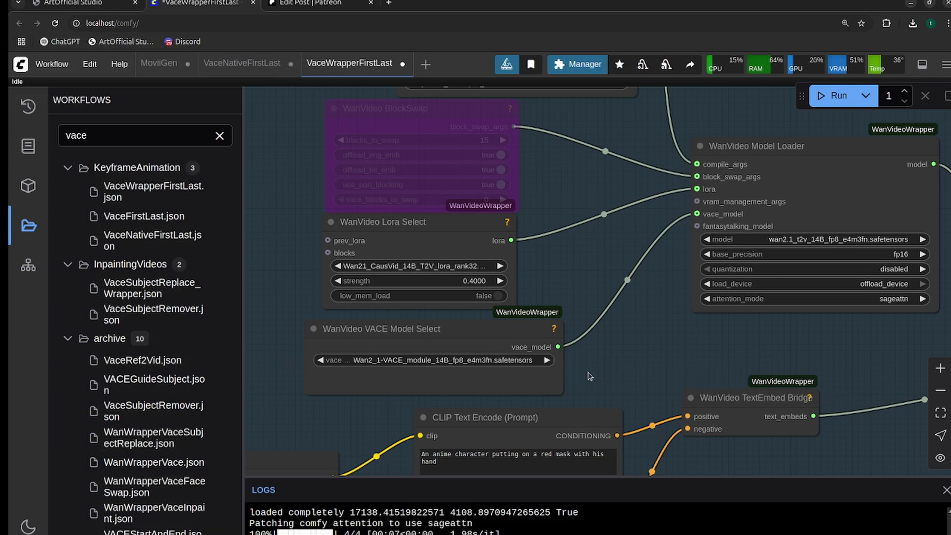
drag(639, 346, 588, 357)
scroll(593, 347, down, 1)
drag(539, 383, 692, 214)
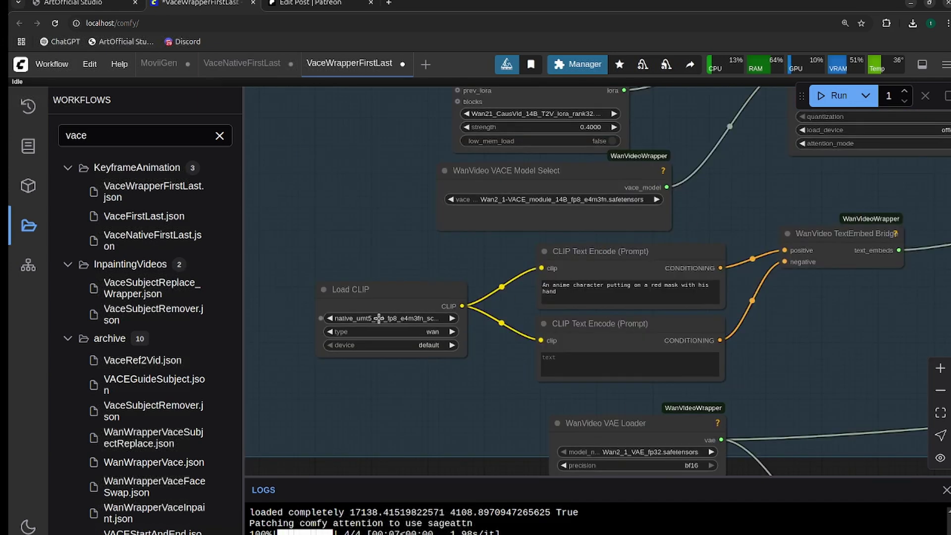
drag(396, 305, 397, 309)
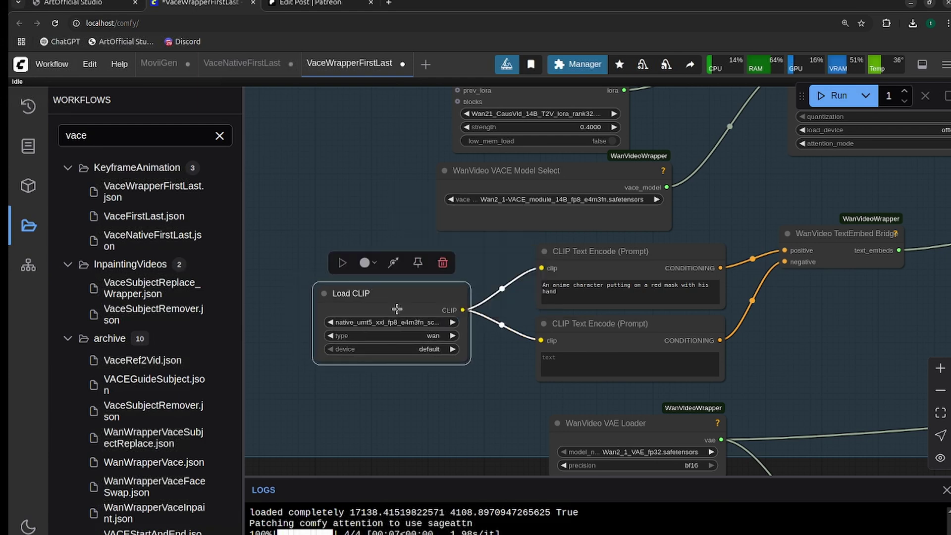
click(462, 405)
drag(460, 384, 384, 380)
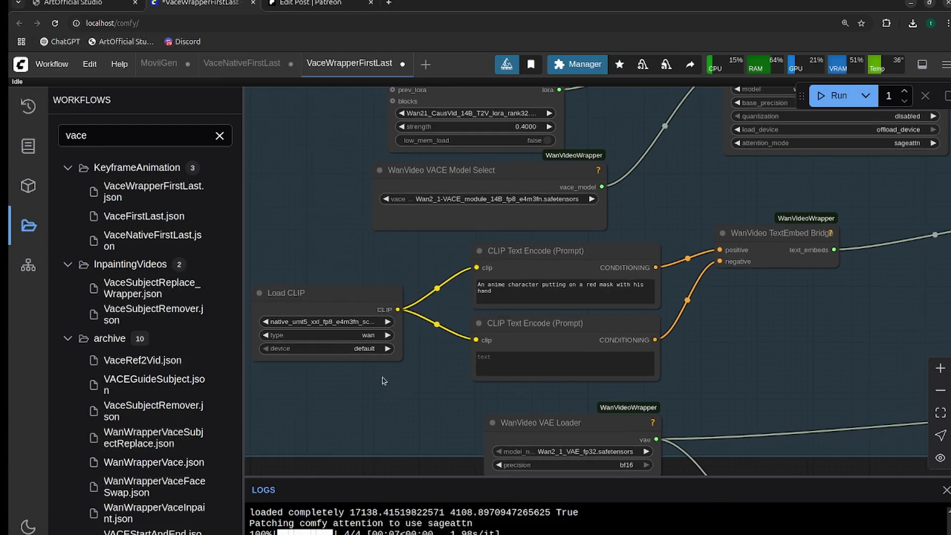
drag(338, 270, 304, 270)
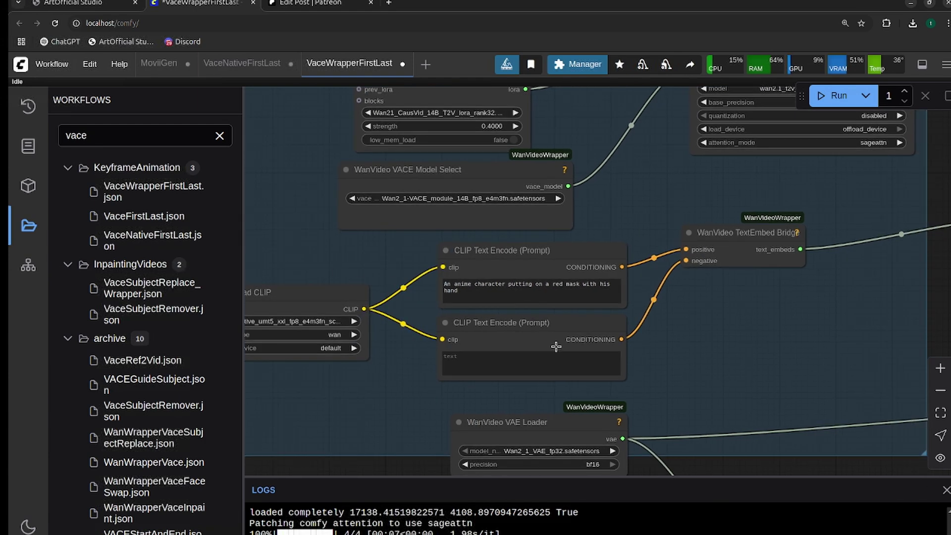
drag(676, 328, 606, 199)
scroll(595, 206, up, 1)
drag(432, 322, 472, 305)
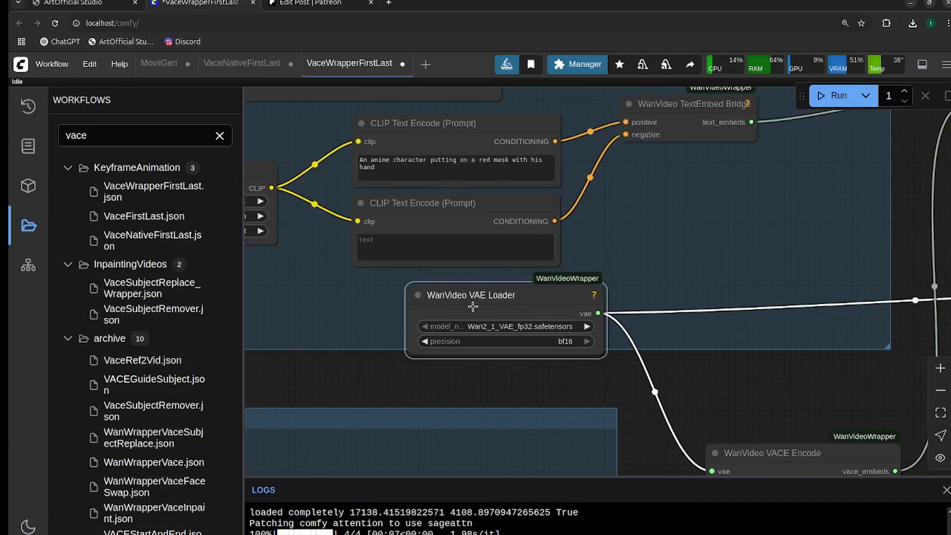
drag(767, 331, 655, 306)
scroll(708, 288, down, 3)
scroll(524, 313, up, 1)
click(526, 316)
scroll(503, 273, down, 4)
scroll(545, 259, up, 3)
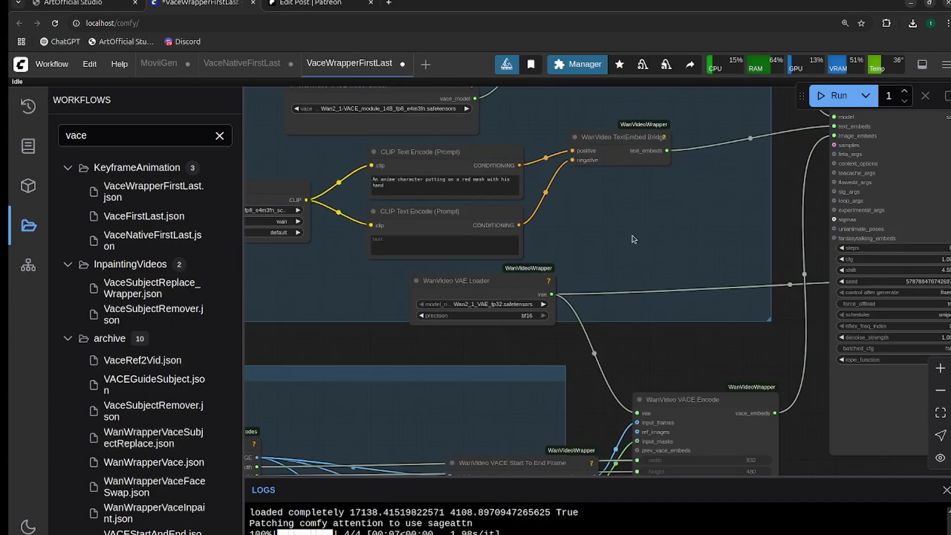
drag(654, 221, 660, 358)
scroll(660, 356, down, 4)
scroll(660, 354, down, 3)
scroll(586, 312, up, 6)
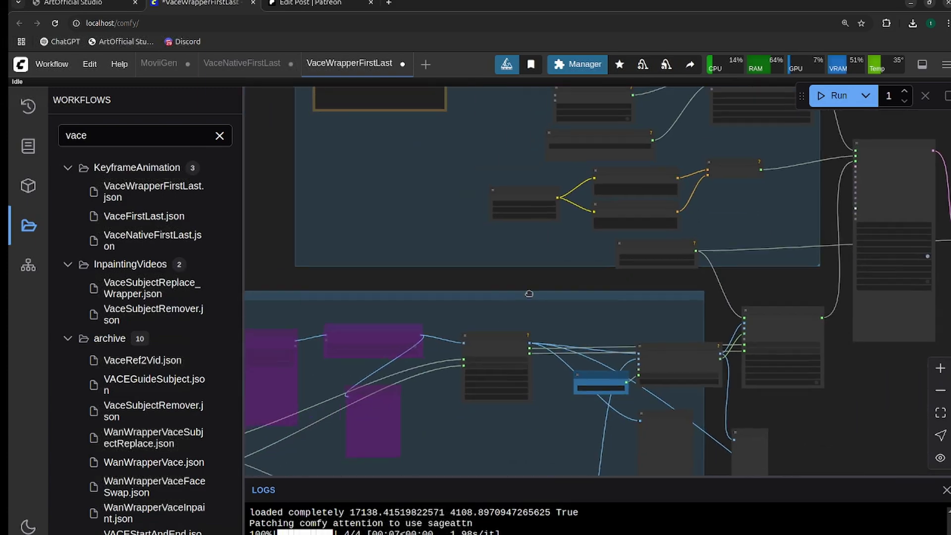
scroll(586, 312, down, 3)
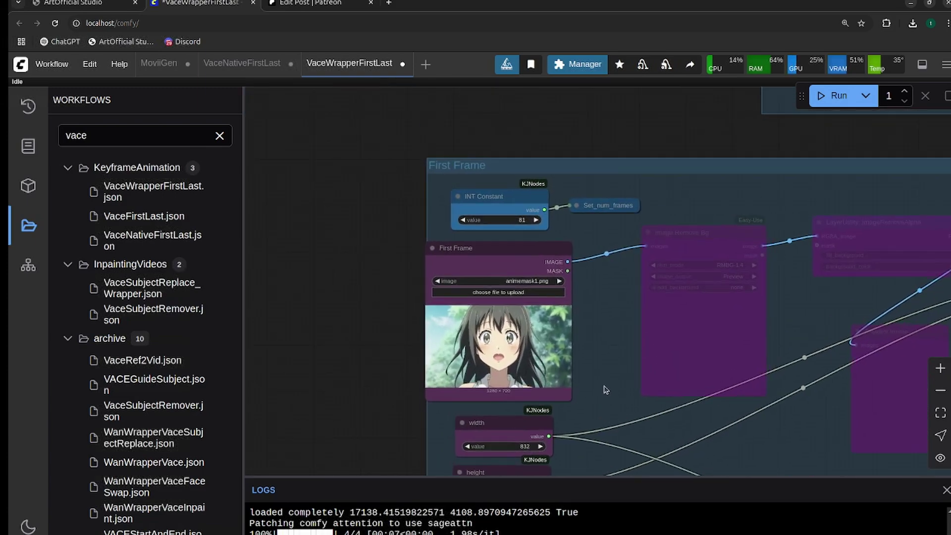
scroll(636, 279, up, 4)
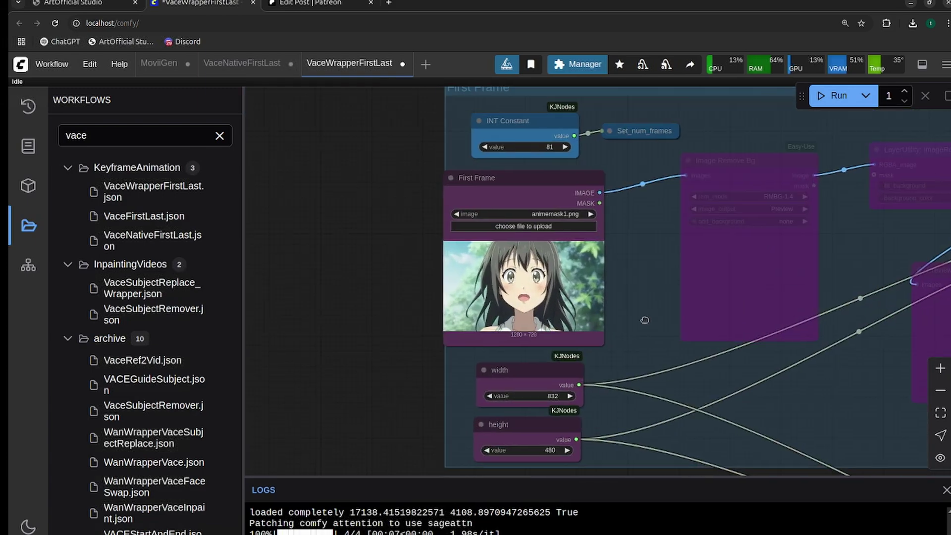
drag(654, 181, 646, 214)
scroll(632, 259, up, 2)
scroll(588, 275, up, 2)
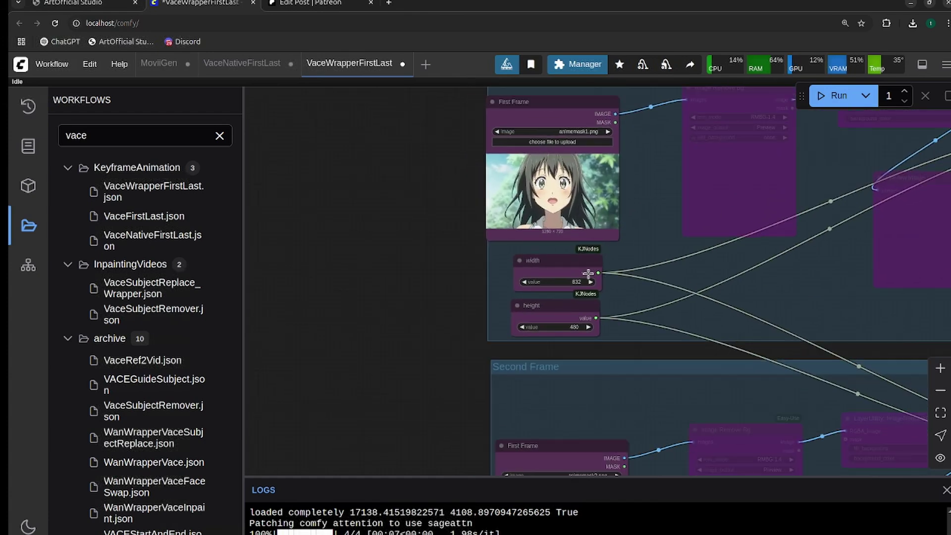
drag(544, 257, 536, 258)
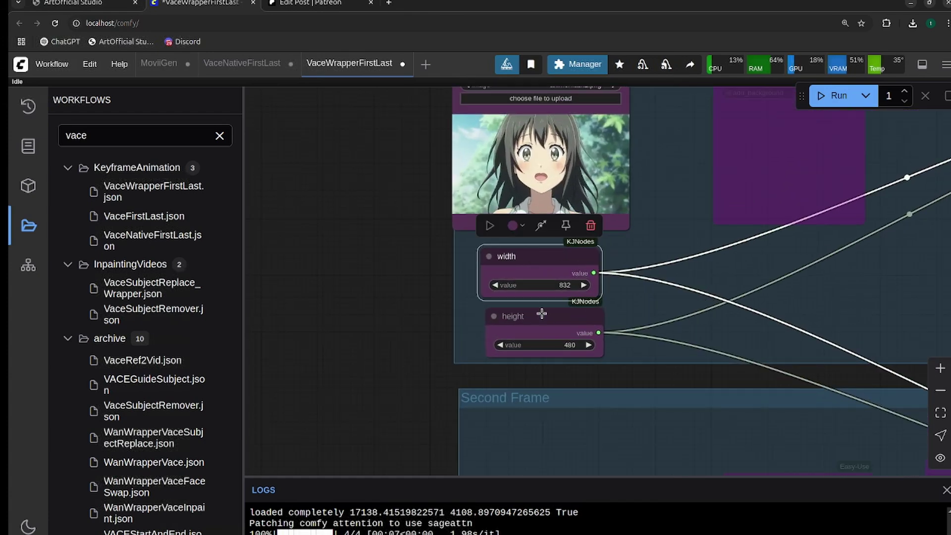
drag(541, 314, 539, 313)
drag(563, 243, 558, 359)
scroll(573, 248, down, 3)
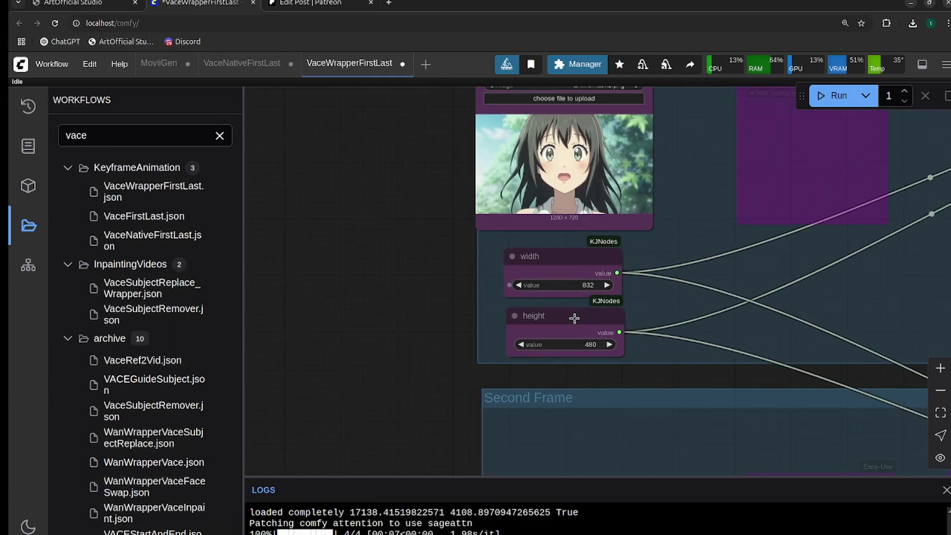
drag(670, 313, 349, 131)
scroll(693, 306, down, 5)
drag(687, 139, 560, 349)
scroll(617, 312, up, 3)
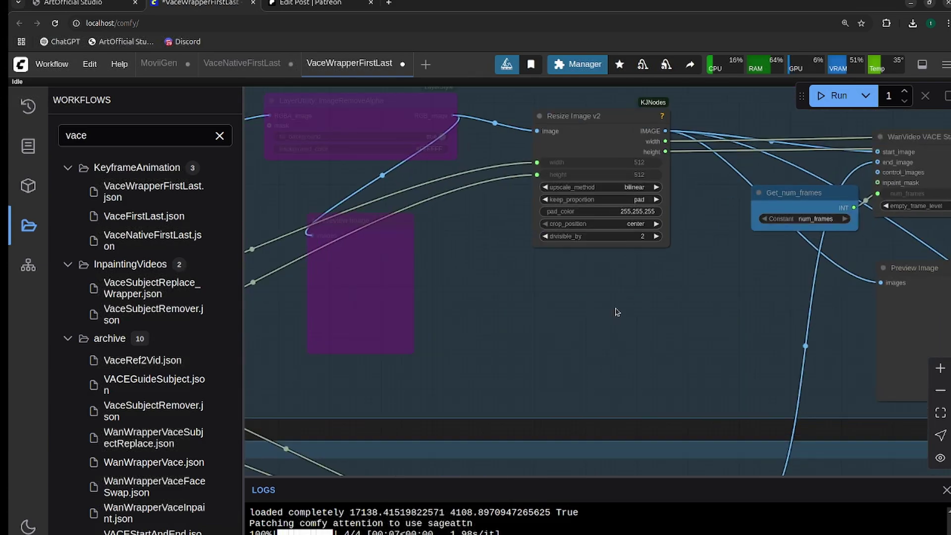
drag(647, 303, 759, 180)
scroll(606, 196, down, 3)
drag(606, 196, 809, 344)
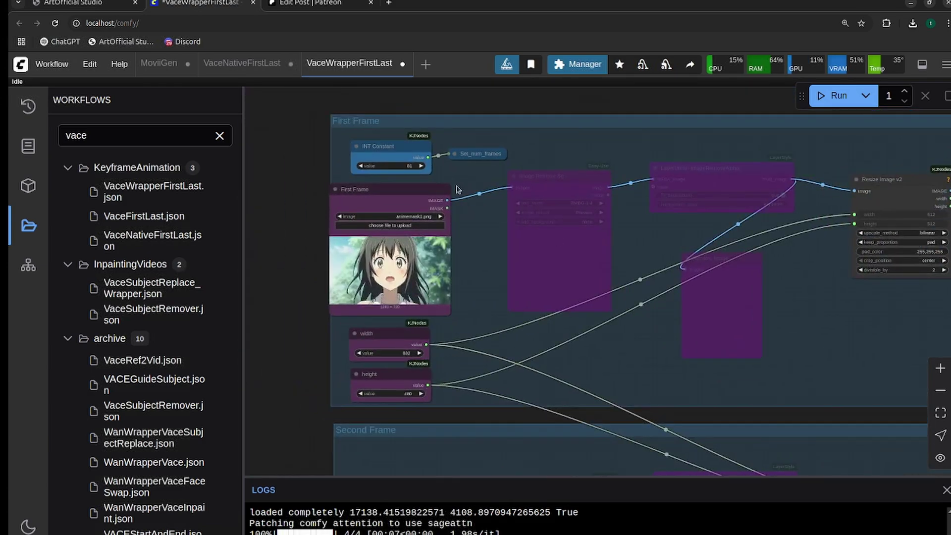
scroll(442, 180, up, 4)
scroll(430, 177, up, 1)
drag(496, 211, 561, 293)
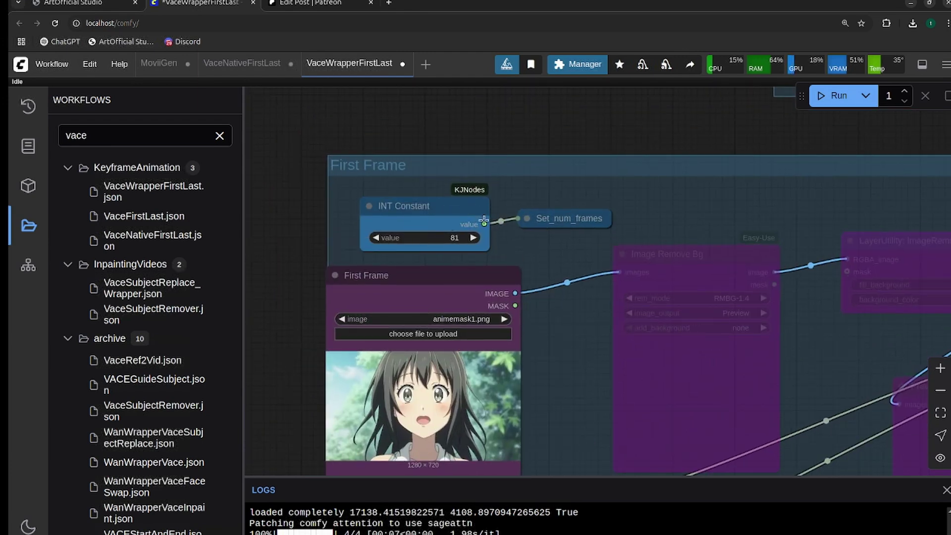
scroll(429, 241, down, 4)
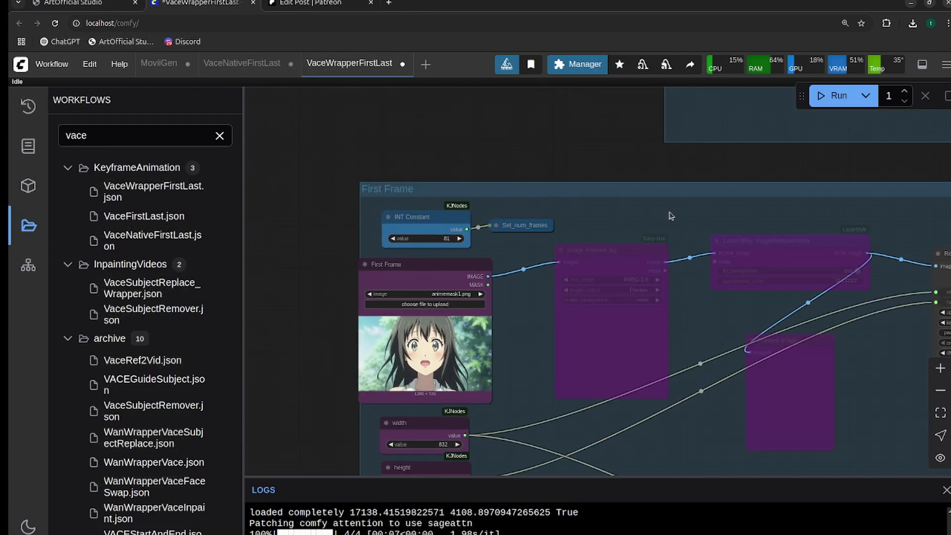
scroll(448, 289, up, 2)
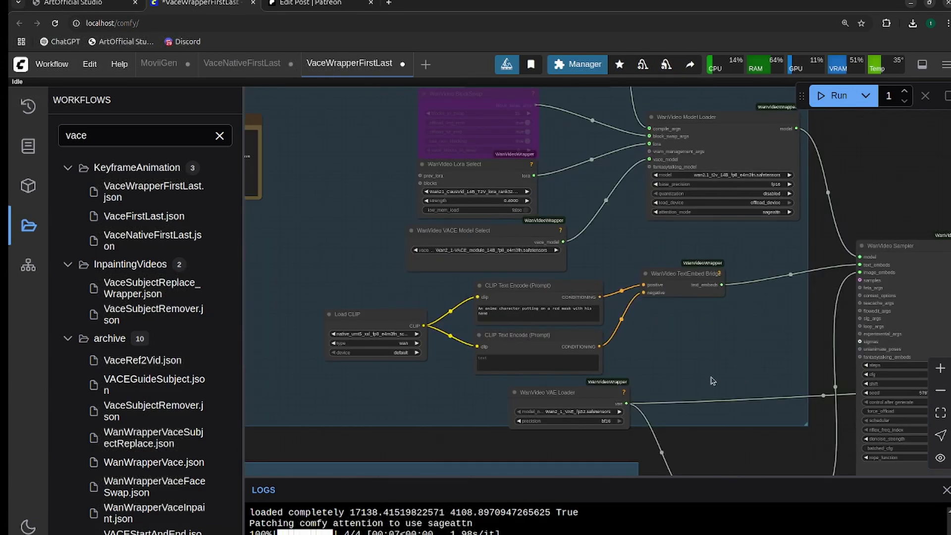
Run the VACE wrapper workflow, which fails with an OutOfMemoryError
drag(711, 365, 582, 298)
scroll(524, 202, up, 4)
drag(448, 438, 357, 224)
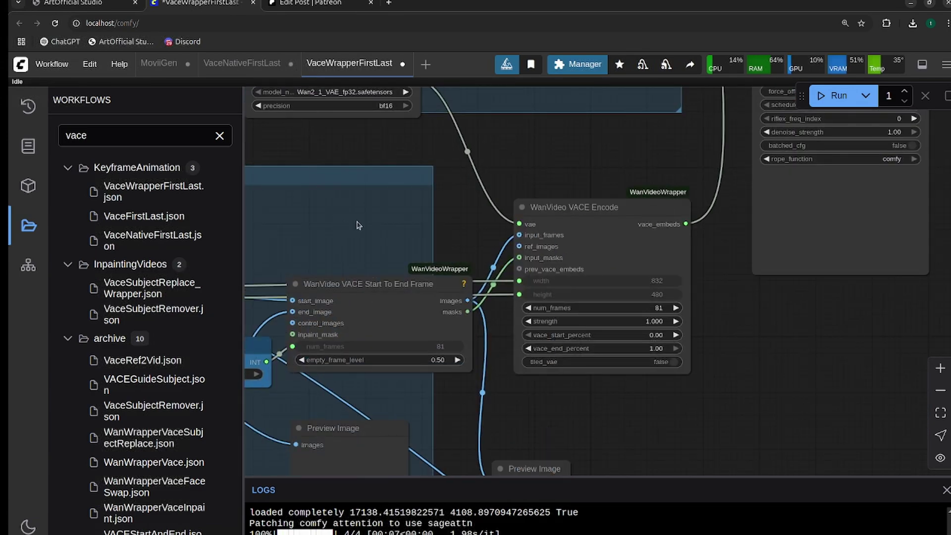
scroll(415, 225, down, 1)
drag(476, 200, 308, 273)
scroll(347, 258, down, 2)
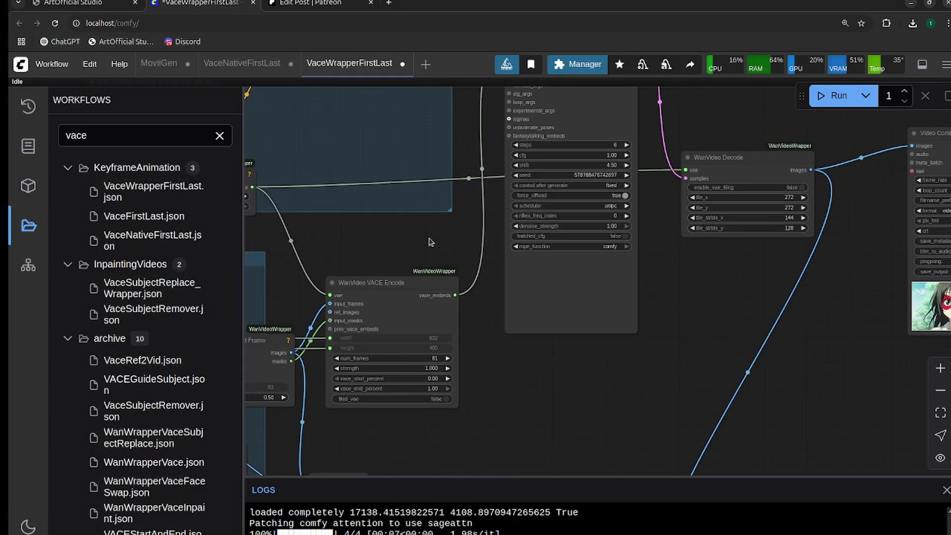
drag(423, 231, 417, 241)
key(ctrl+Return)
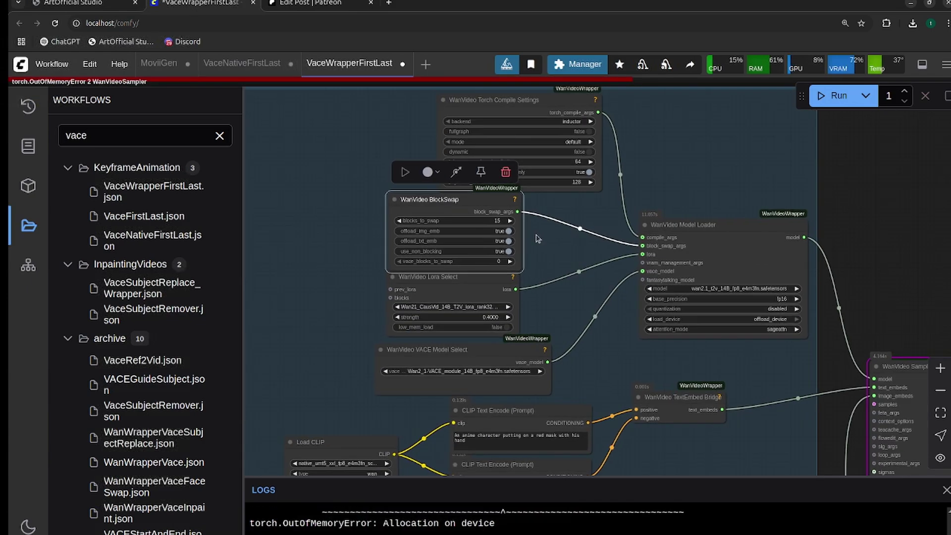
Set use_non_blocking to false in the WanVideo BlockSwap node
scroll(537, 240, up, 3)
drag(537, 239, 545, 262)
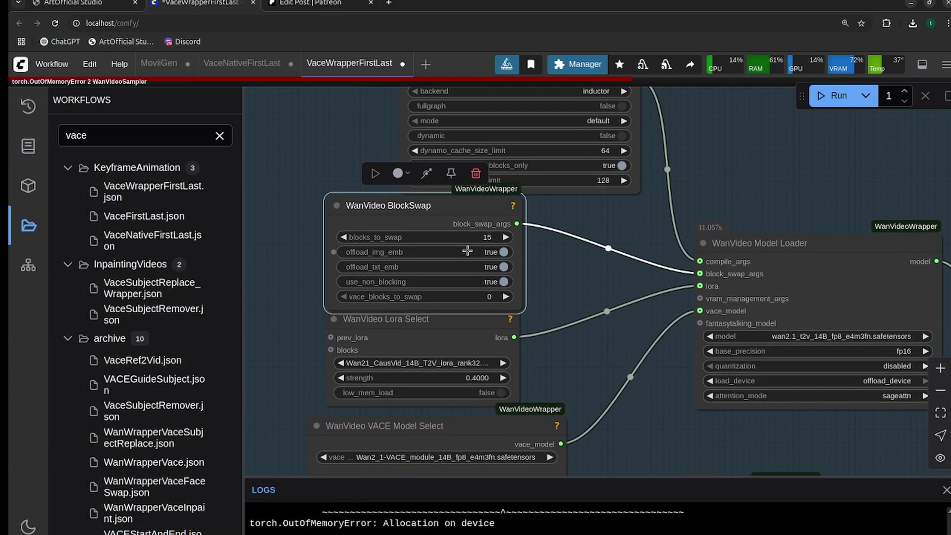
click(505, 281)
scroll(561, 275, right, 3)
Rerun the workflow and open the Video Combine preview of the red-mask anime video in a new tab
key(ctrl+Return)
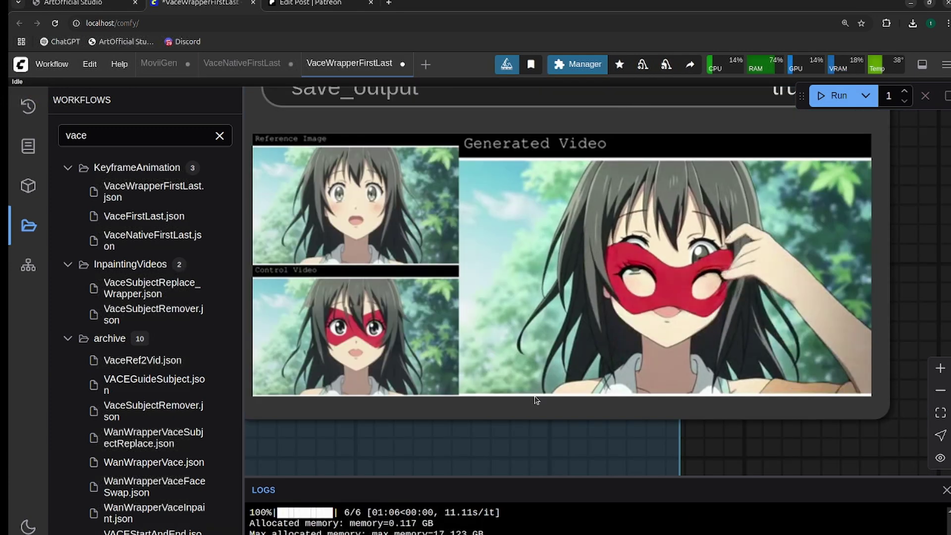
right_click(541, 217)
click(528, 189)
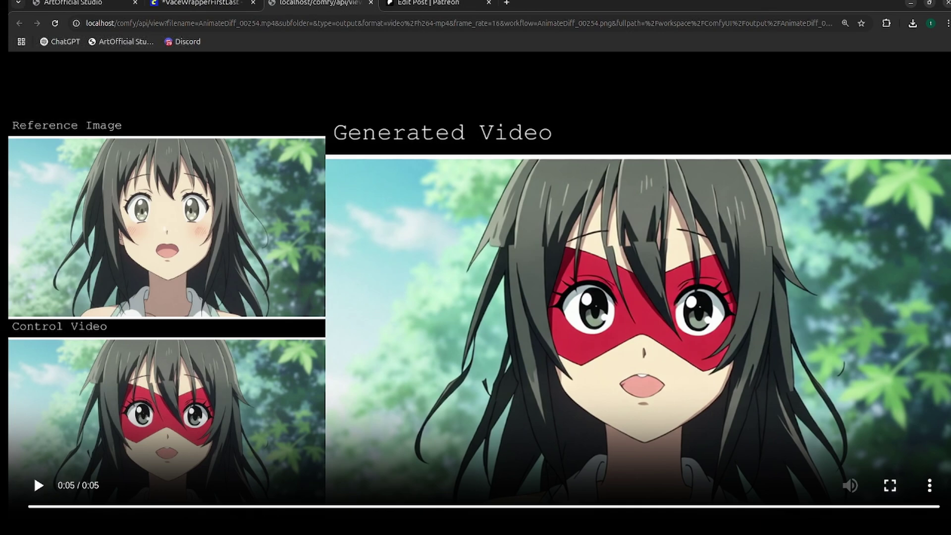
key(space)
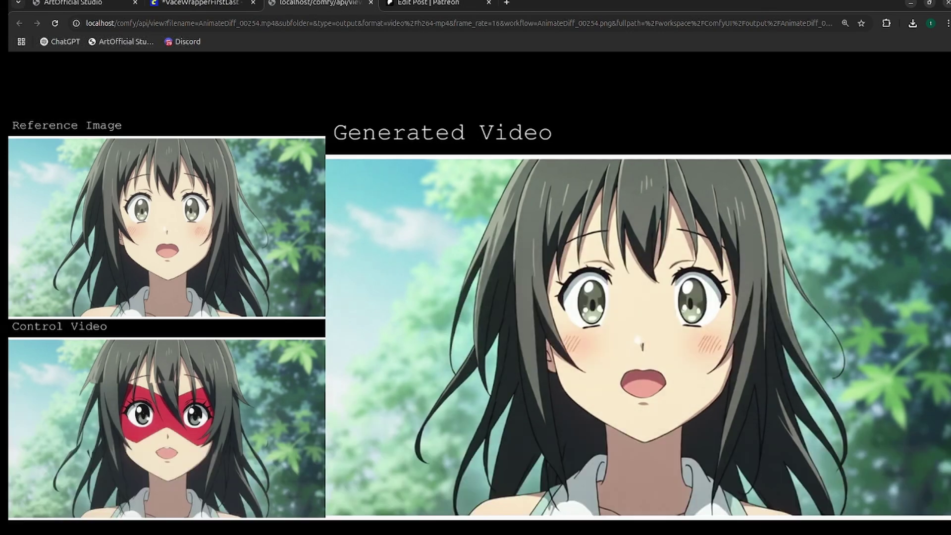